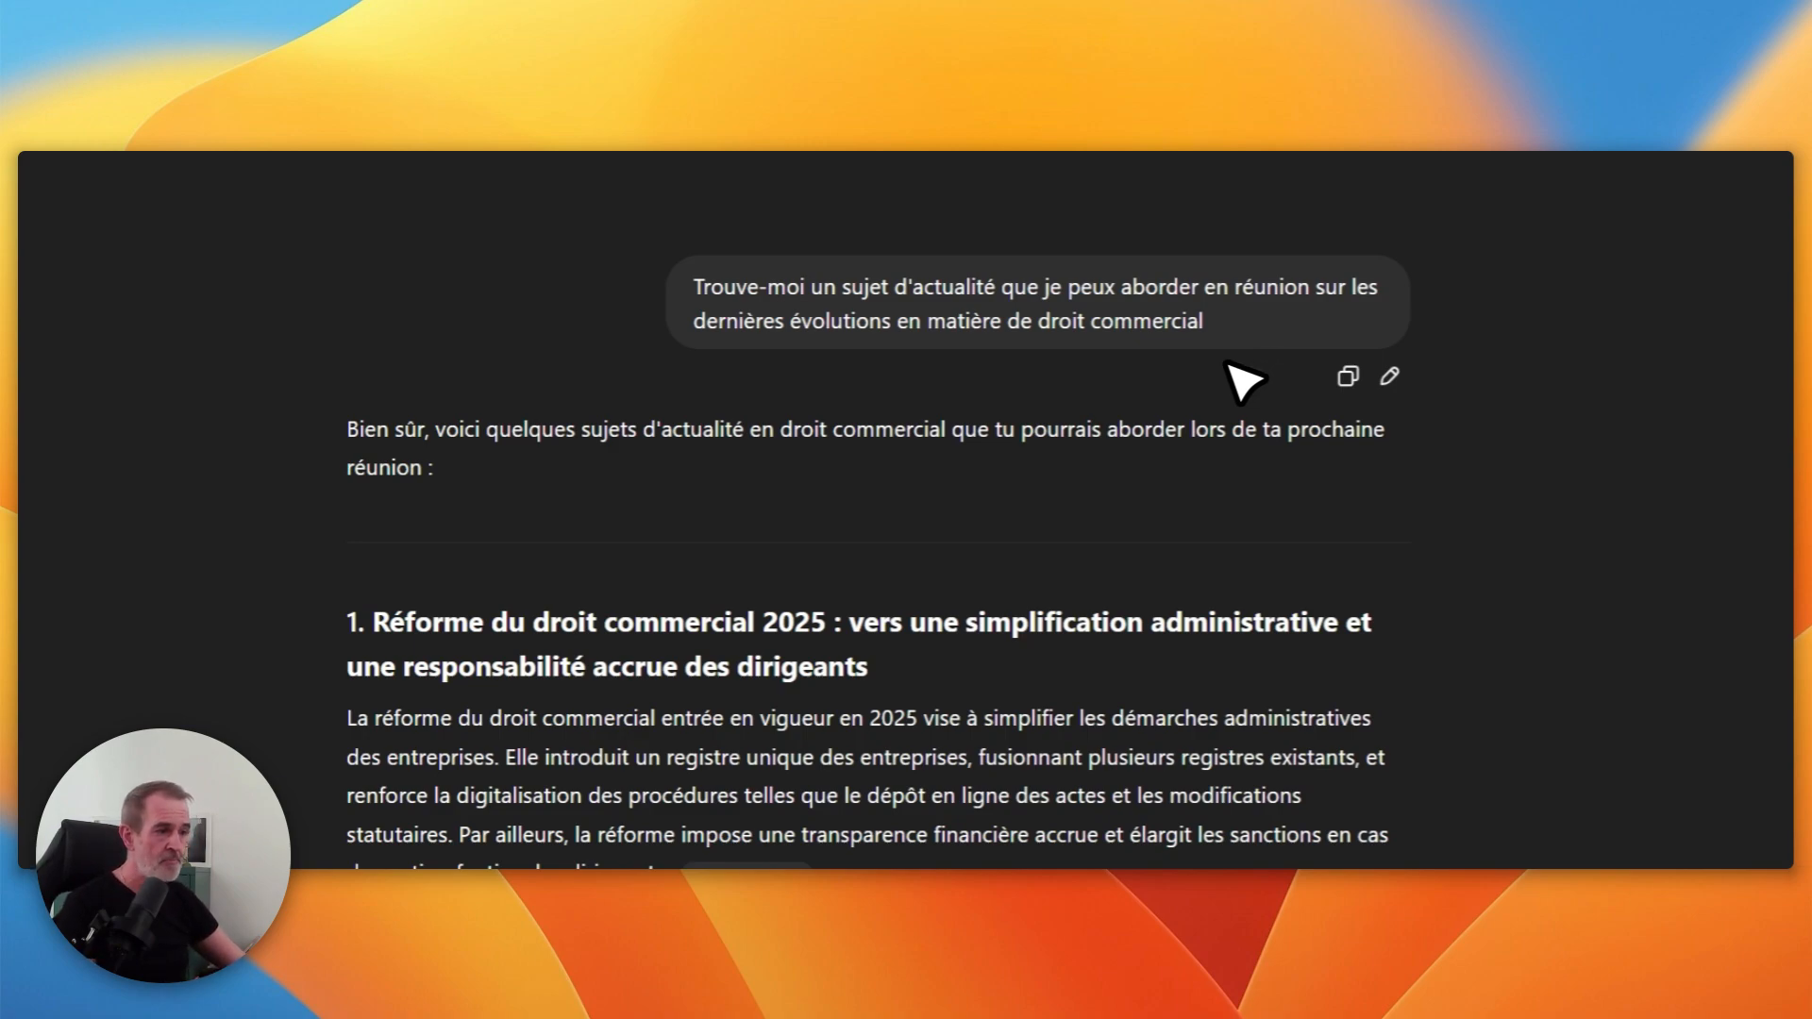
Step: Read through the five suggested commercial-law topics in the answer, down to the one on electronic invoicing obligations
{"action": "scroll", "coordinate": [929, 667], "scroll_direction": "down", "scroll_amount": 12}
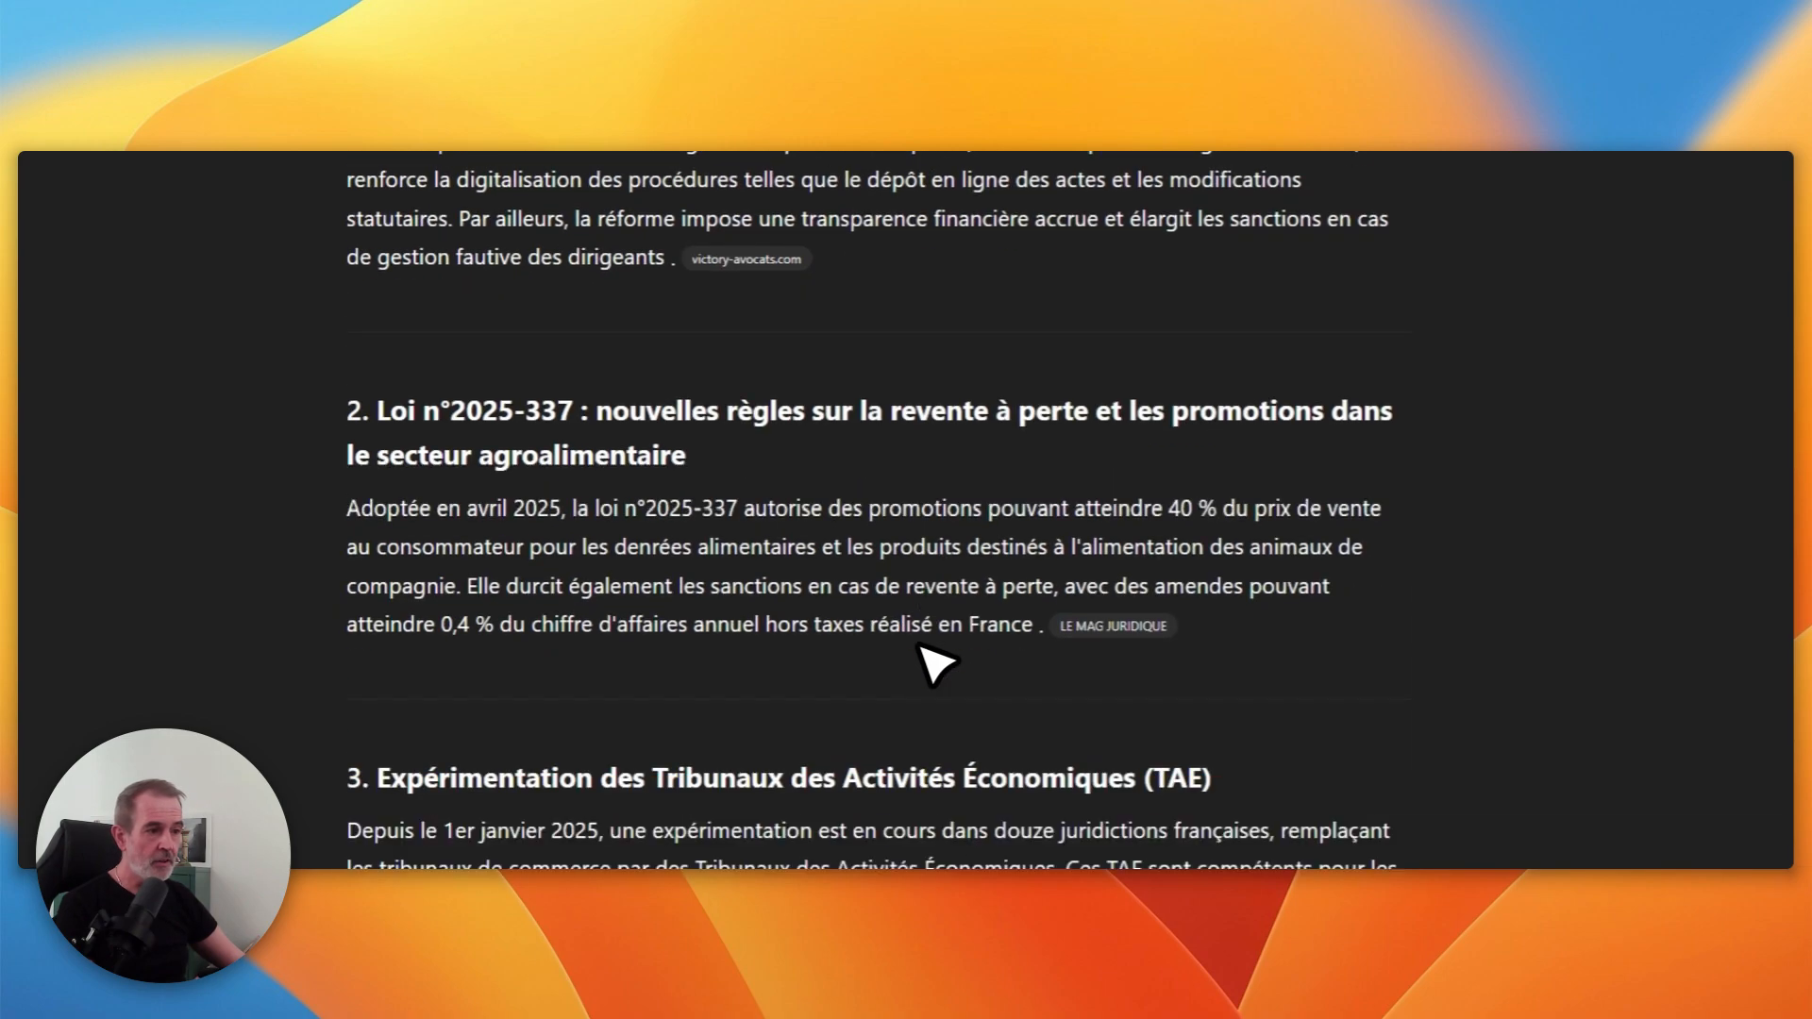
{"action": "scroll", "coordinate": [930, 660], "scroll_direction": "down", "scroll_amount": 1}
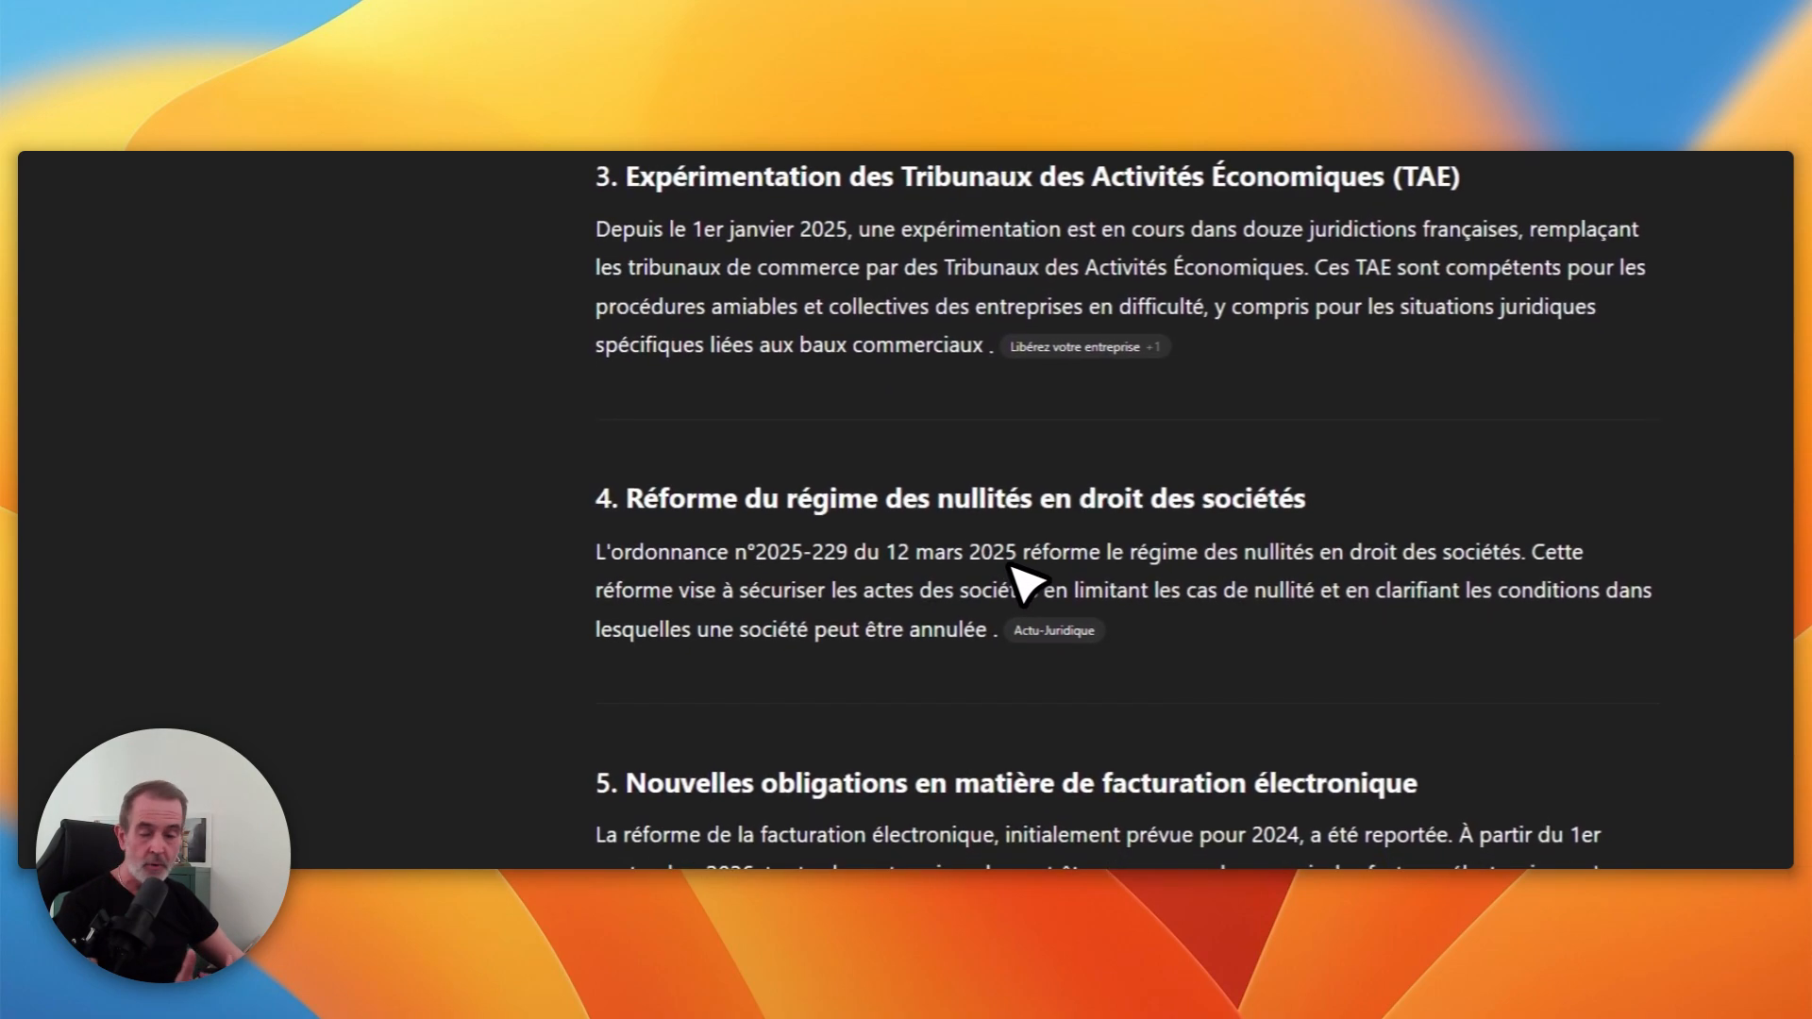
{"action": "scroll", "coordinate": [1128, 586], "scroll_direction": "down", "scroll_amount": 5}
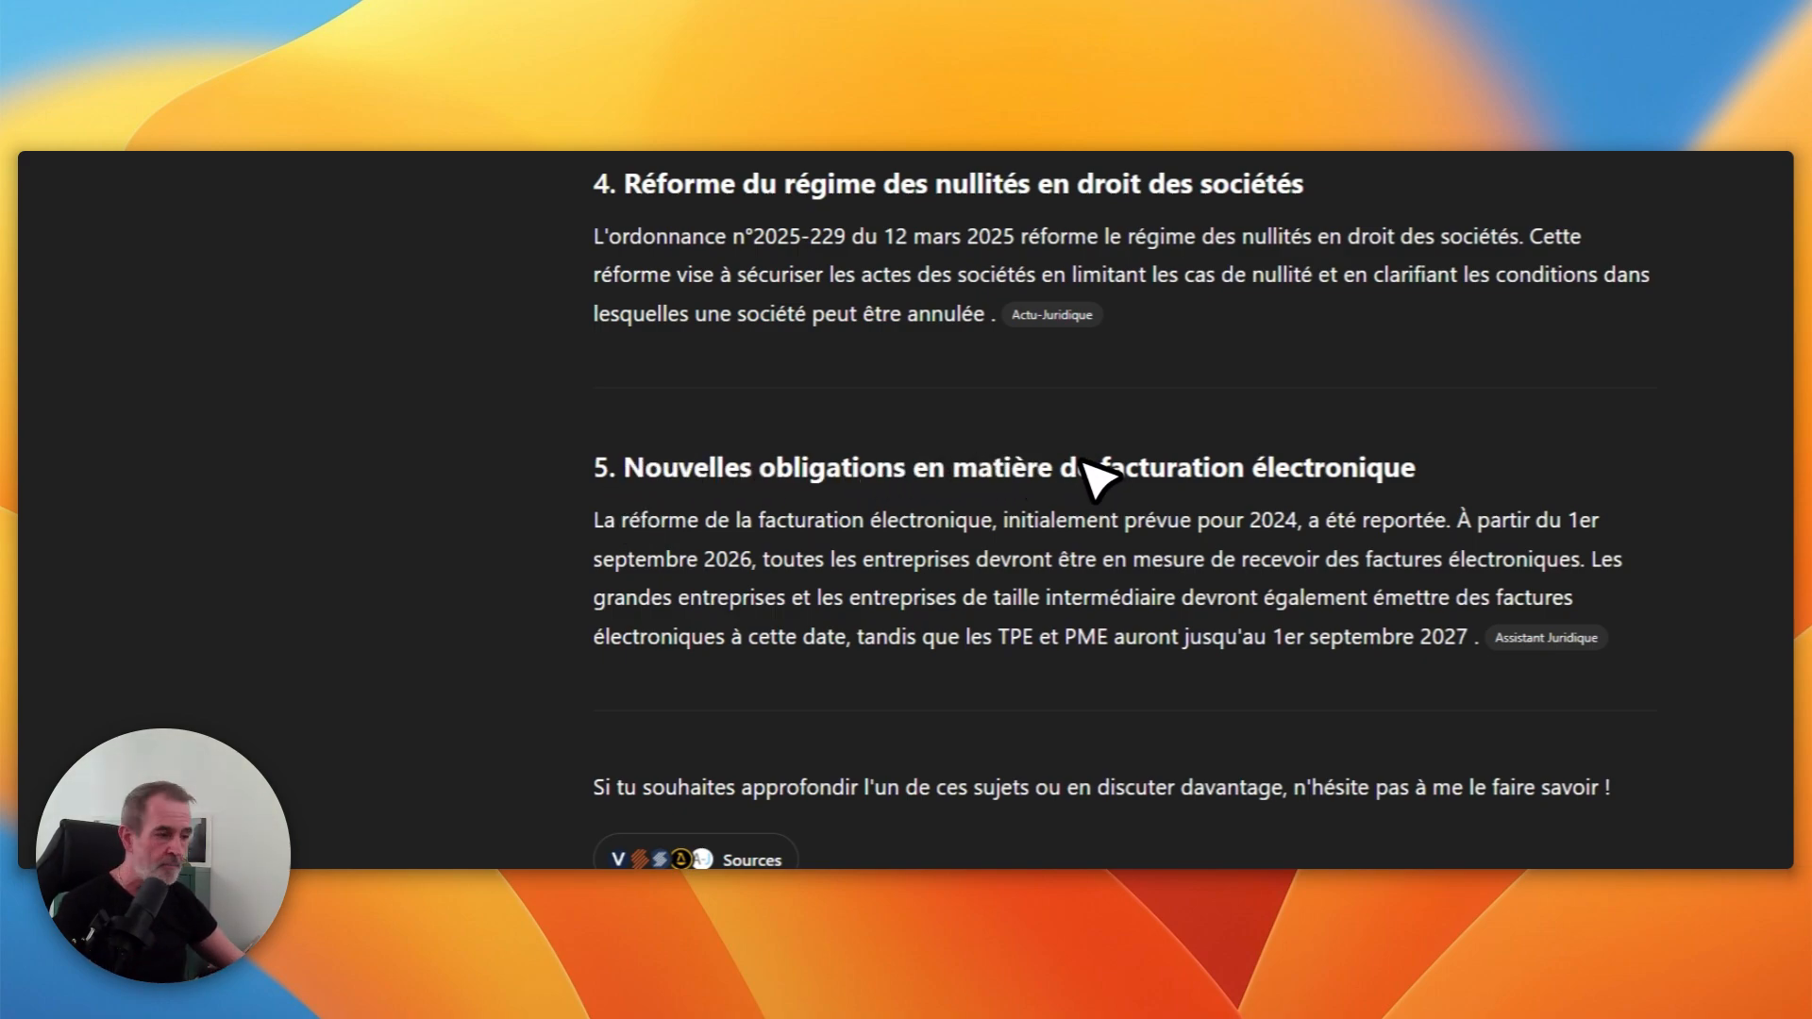
{"action": "scroll", "coordinate": [1191, 510], "scroll_direction": "down", "scroll_amount": 3}
{"action": "scroll", "coordinate": [1217, 528], "scroll_direction": "down", "scroll_amount": 3}
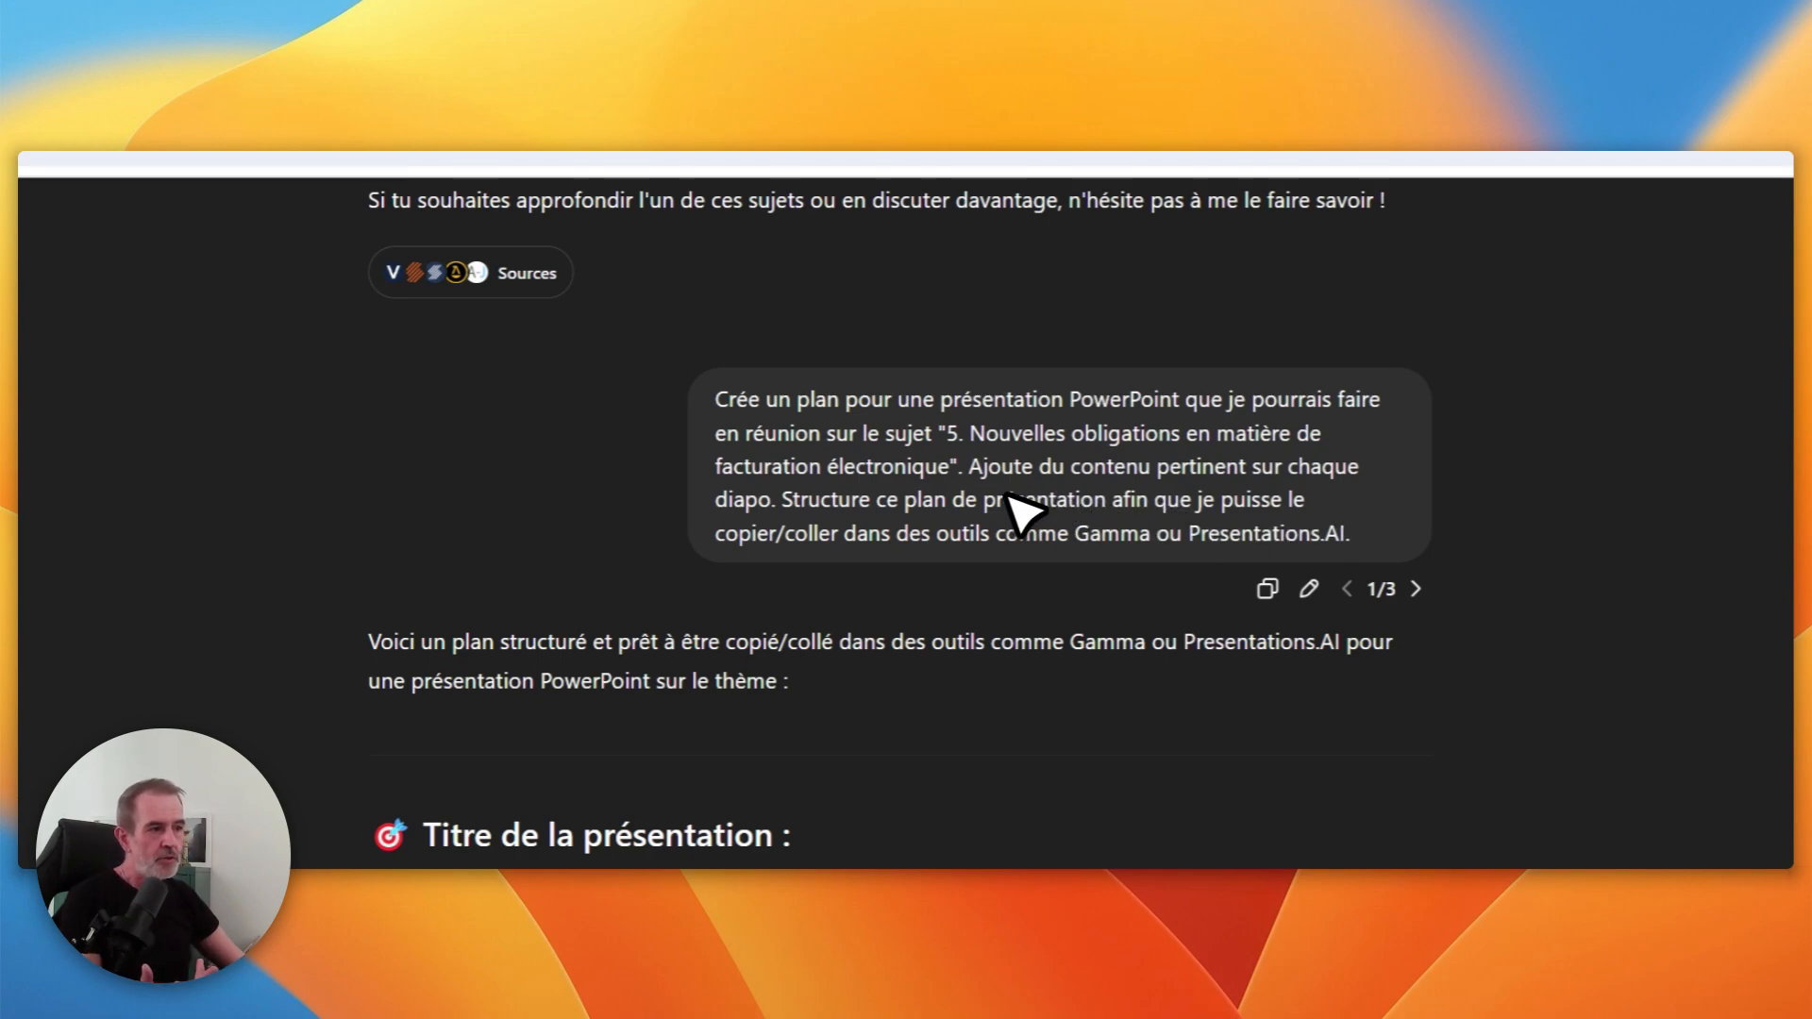
Step: Copy the whole presentation plan on electronic invoicing, from the presentation title through Slide 10 – Conclusion
{"action": "scroll", "coordinate": [944, 510], "scroll_direction": "down", "scroll_amount": 2}
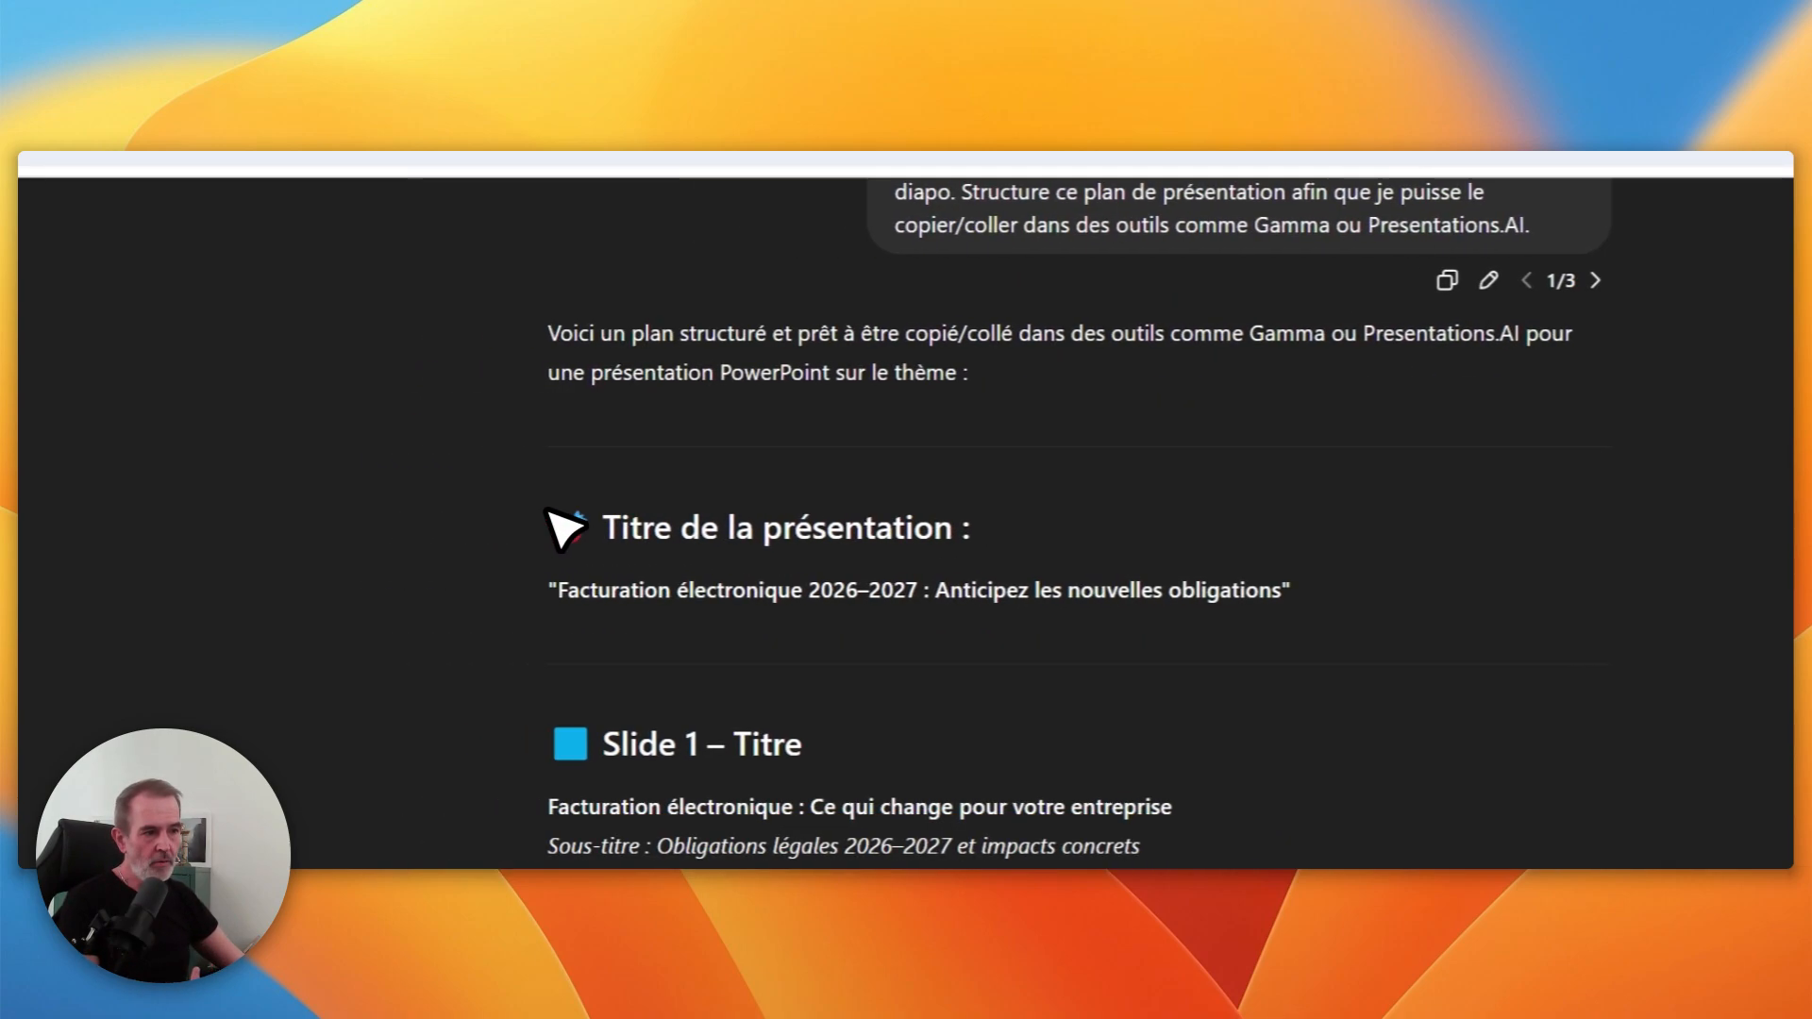
{"action": "left_click", "coordinate": [353, 523]}
{"action": "left_click_drag", "start_coordinate": [680, 422], "coordinate": [1025, 964]}
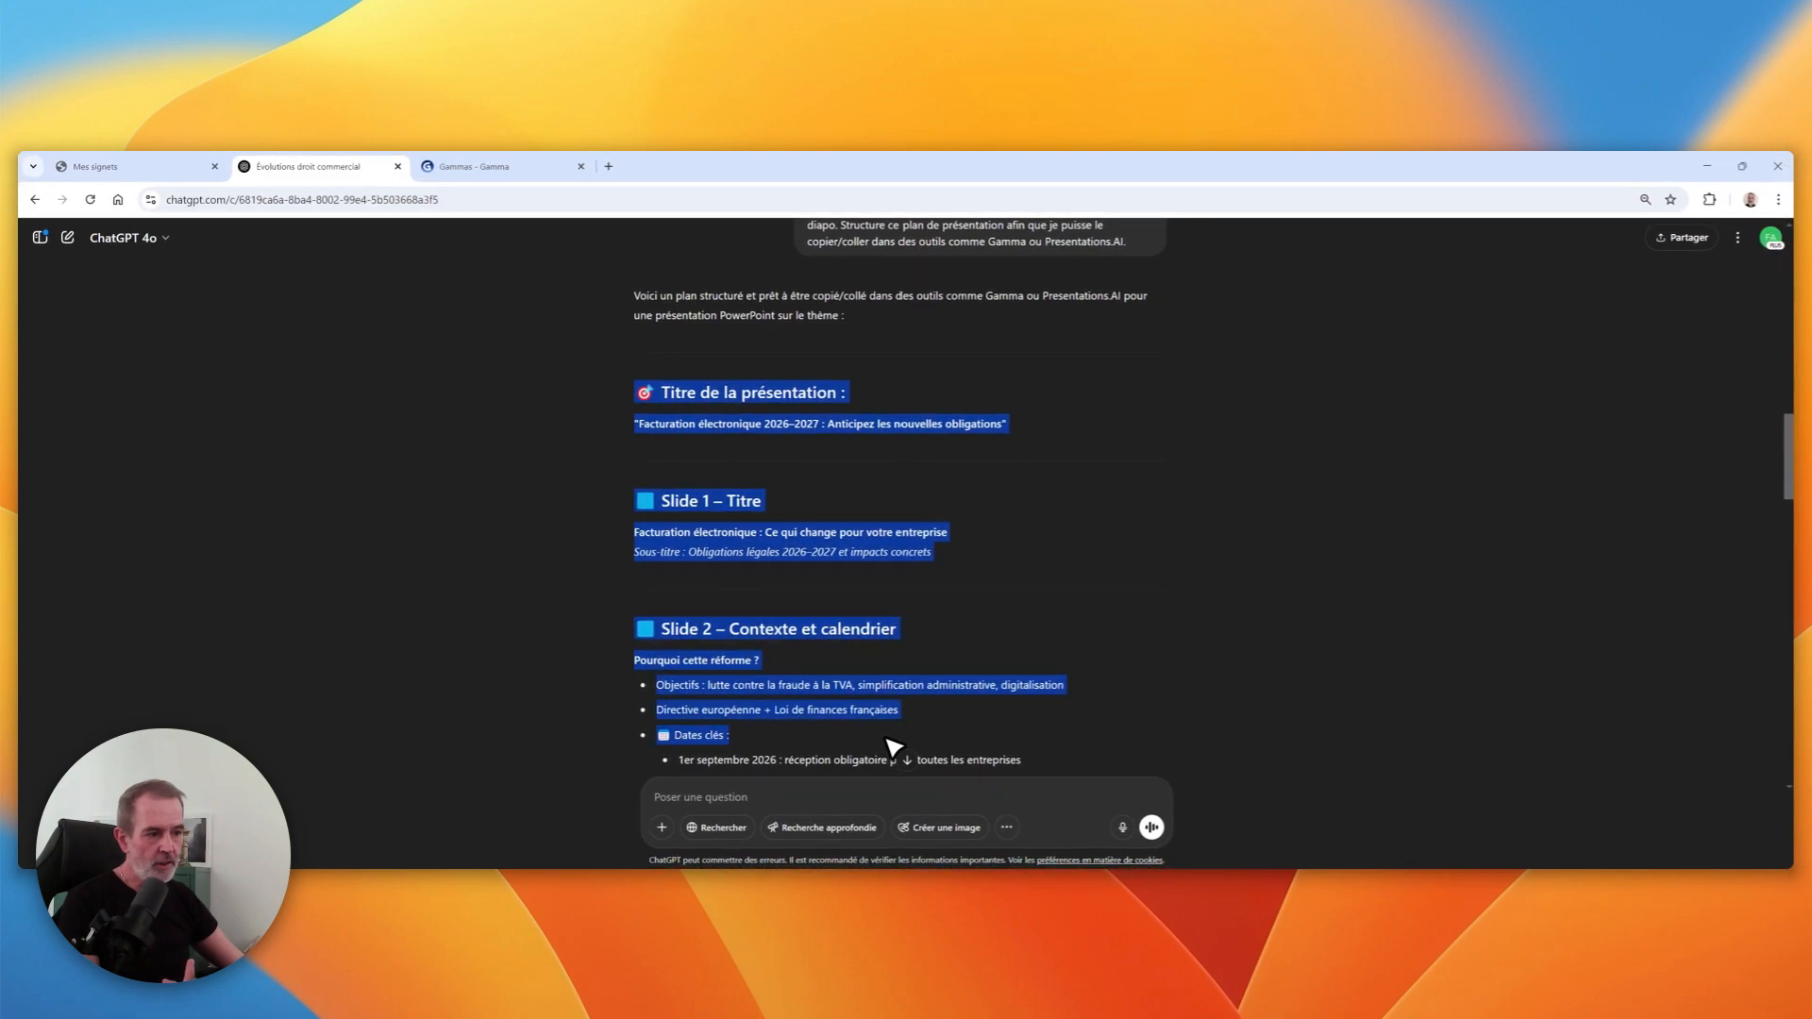
{"action": "left_click_drag", "start_coordinate": [901, 817], "coordinate": [1109, 605]}
{"action": "scroll", "coordinate": [812, 548], "scroll_direction": "up", "scroll_amount": 2}
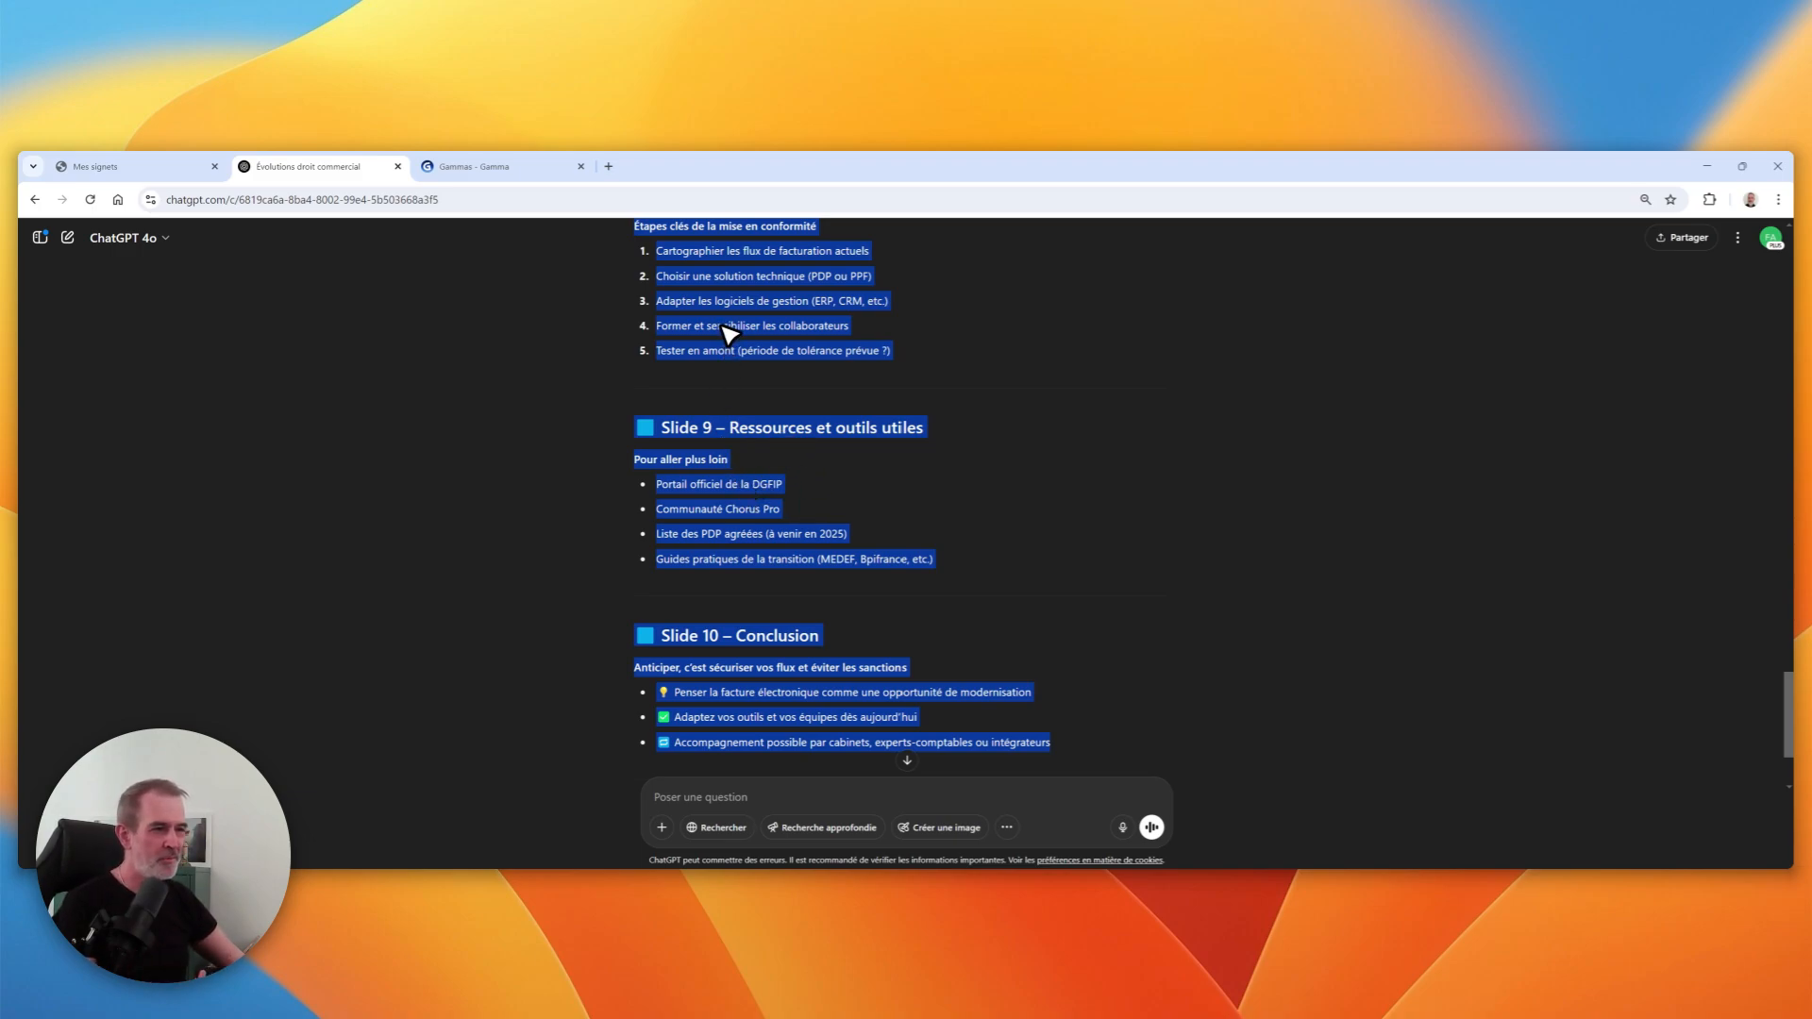
{"action": "right_click", "coordinate": [722, 325]}
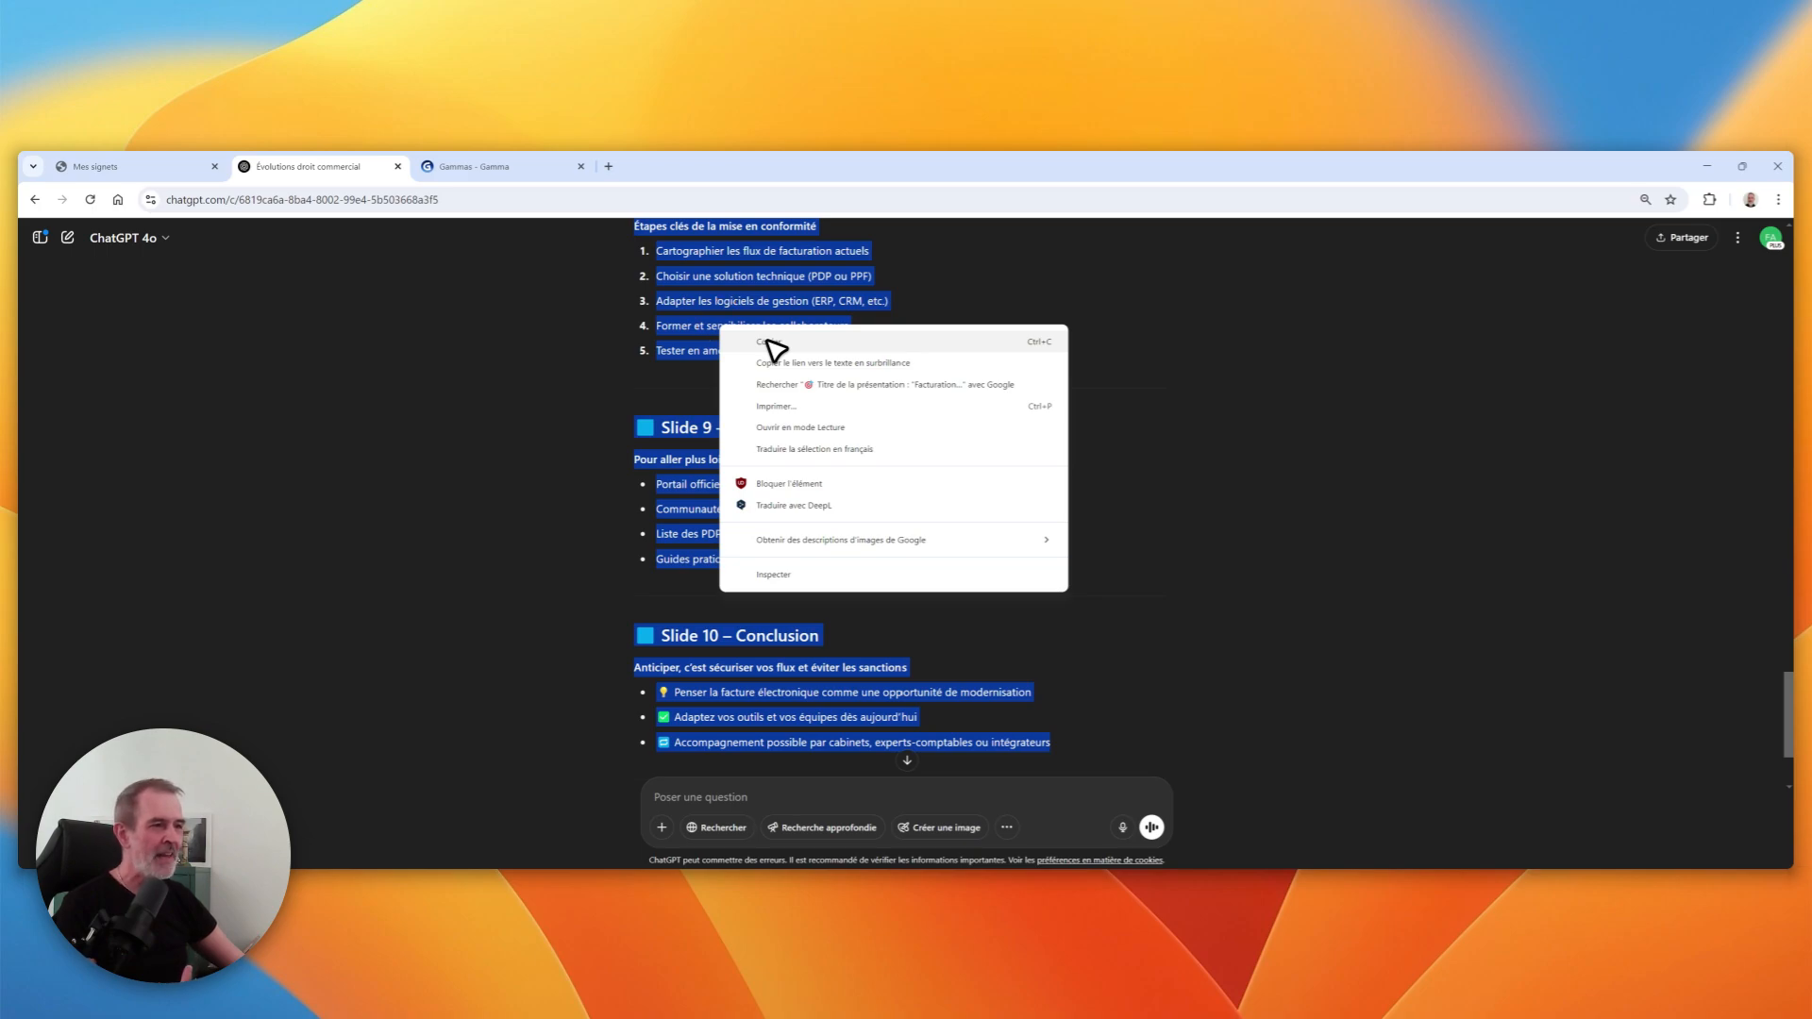
{"action": "left_click", "coordinate": [768, 342]}
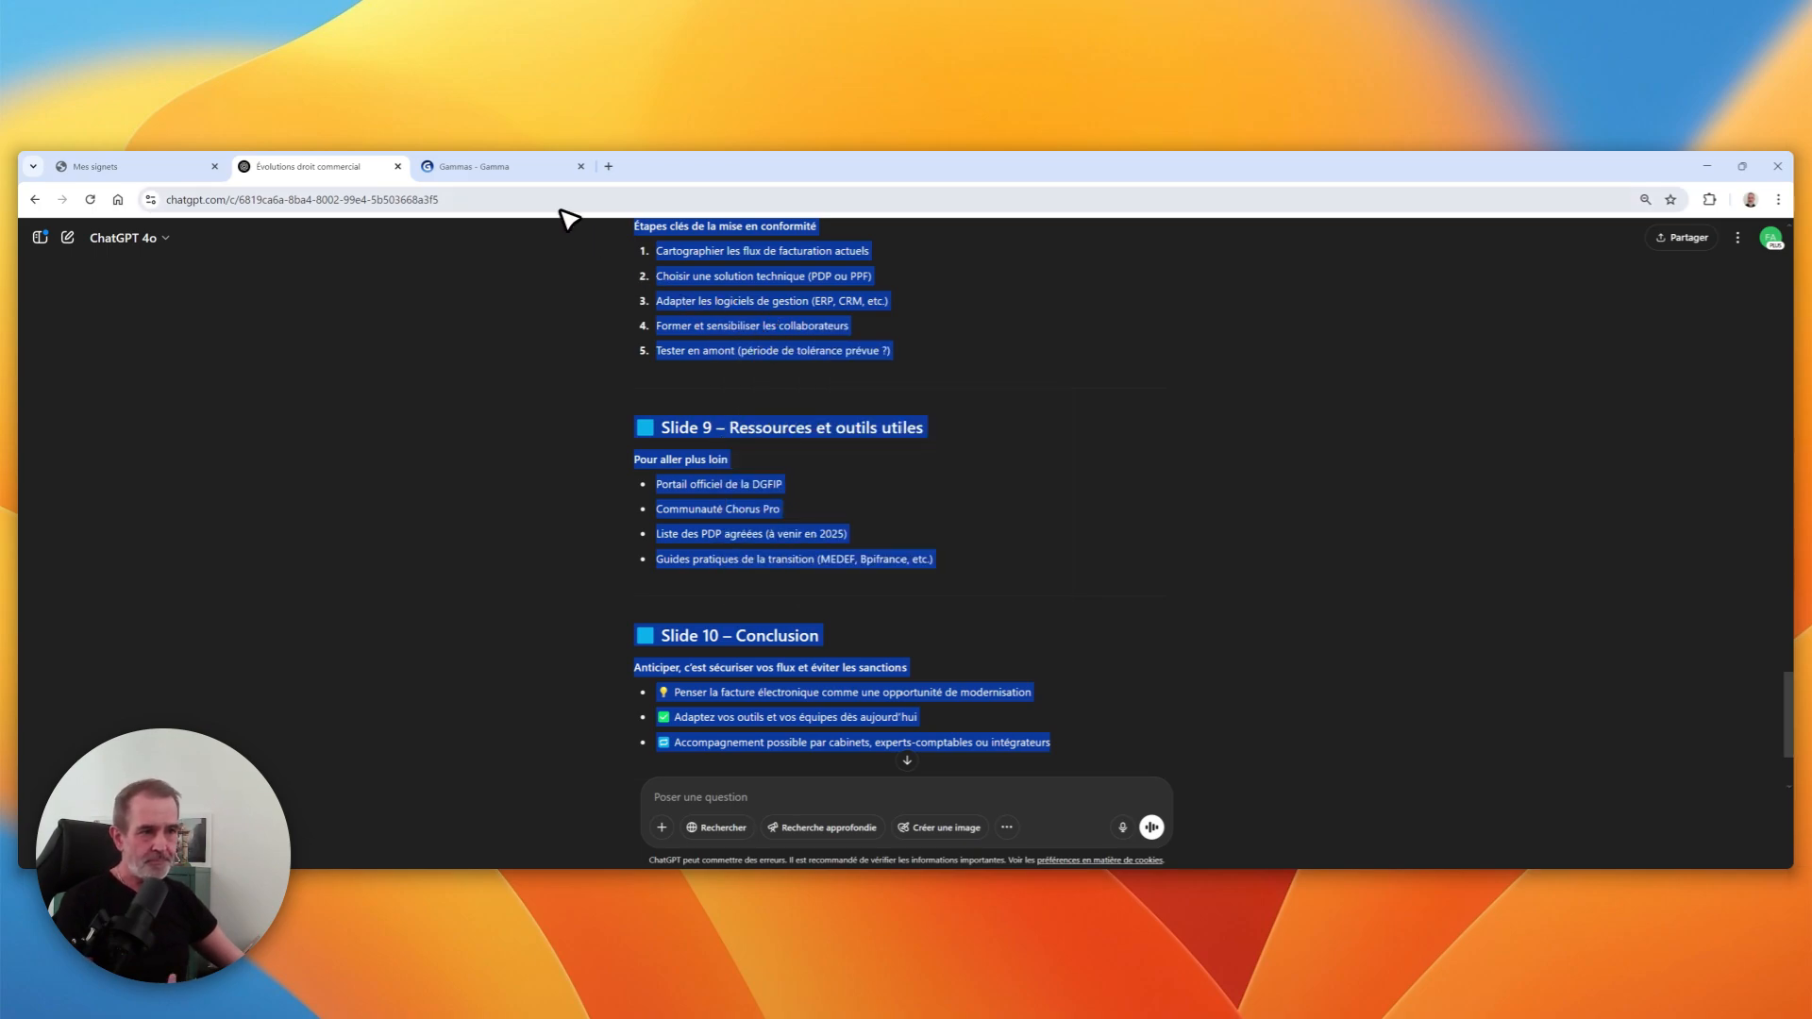
Step: Switch to Gamma, start an AI creation from existing text and paste the copied plan as plain text
{"action": "left_click", "coordinate": [504, 175]}
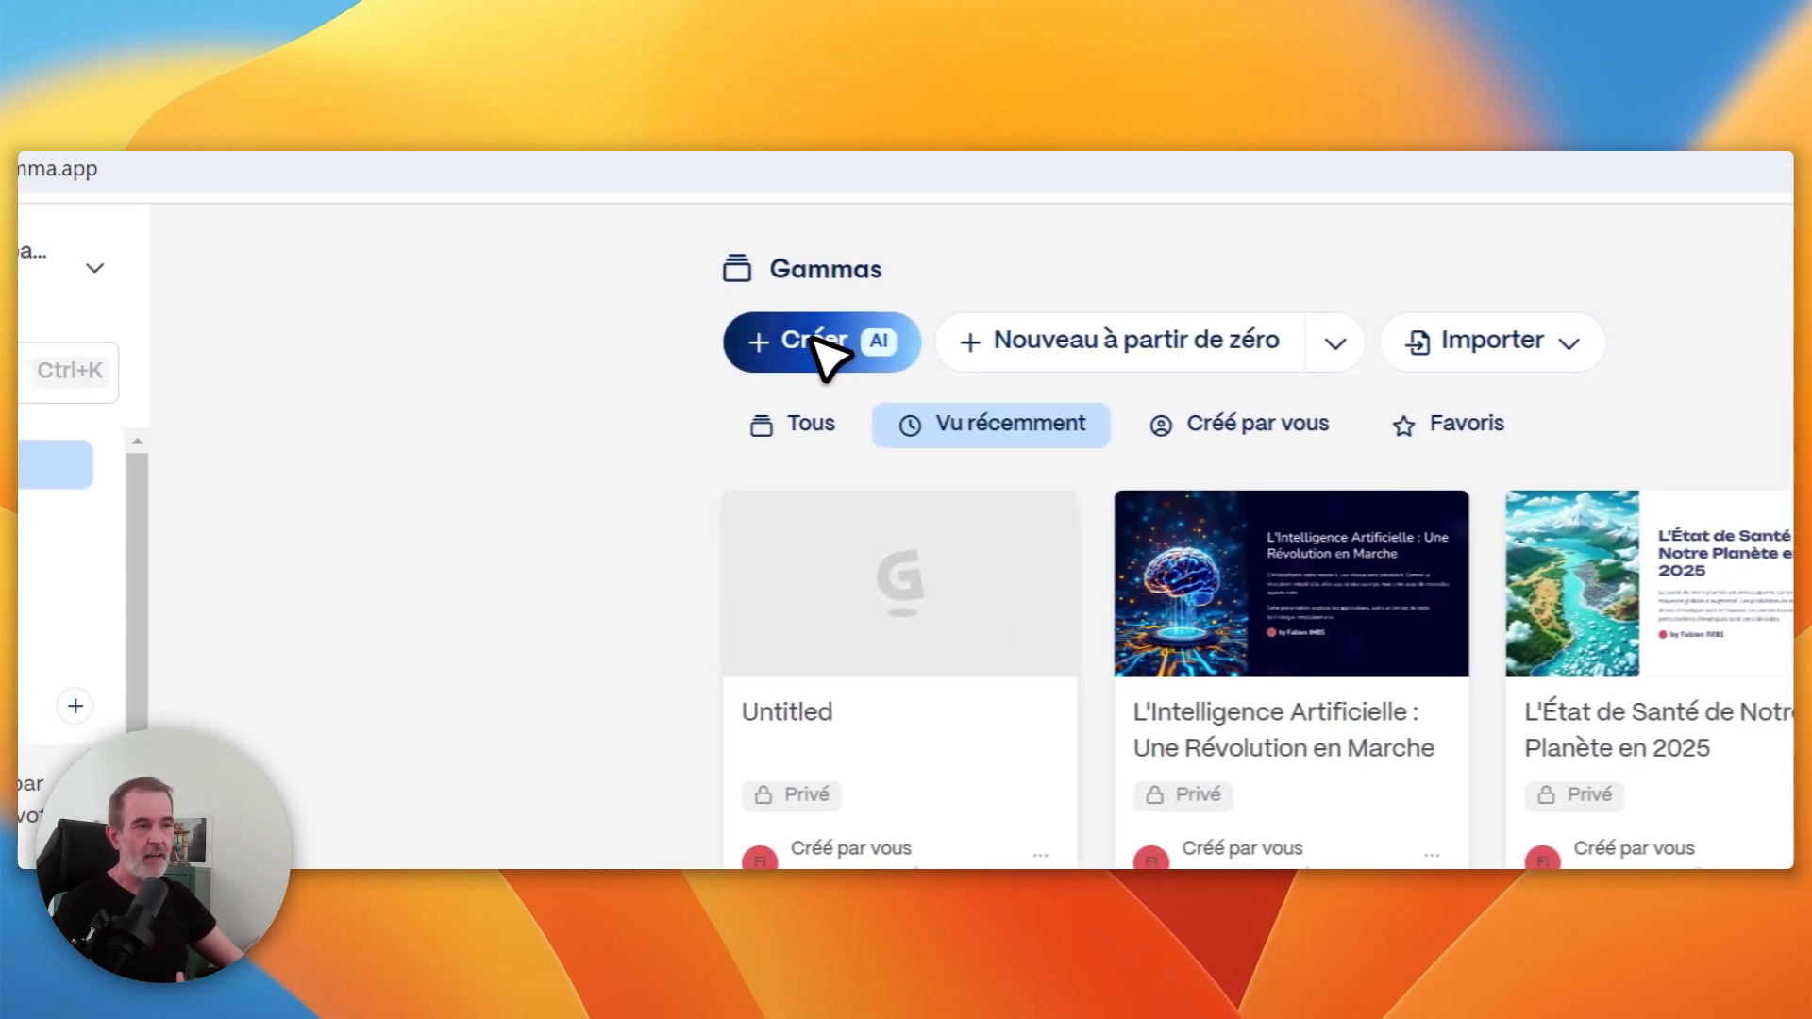
{"action": "left_click", "coordinate": [753, 314]}
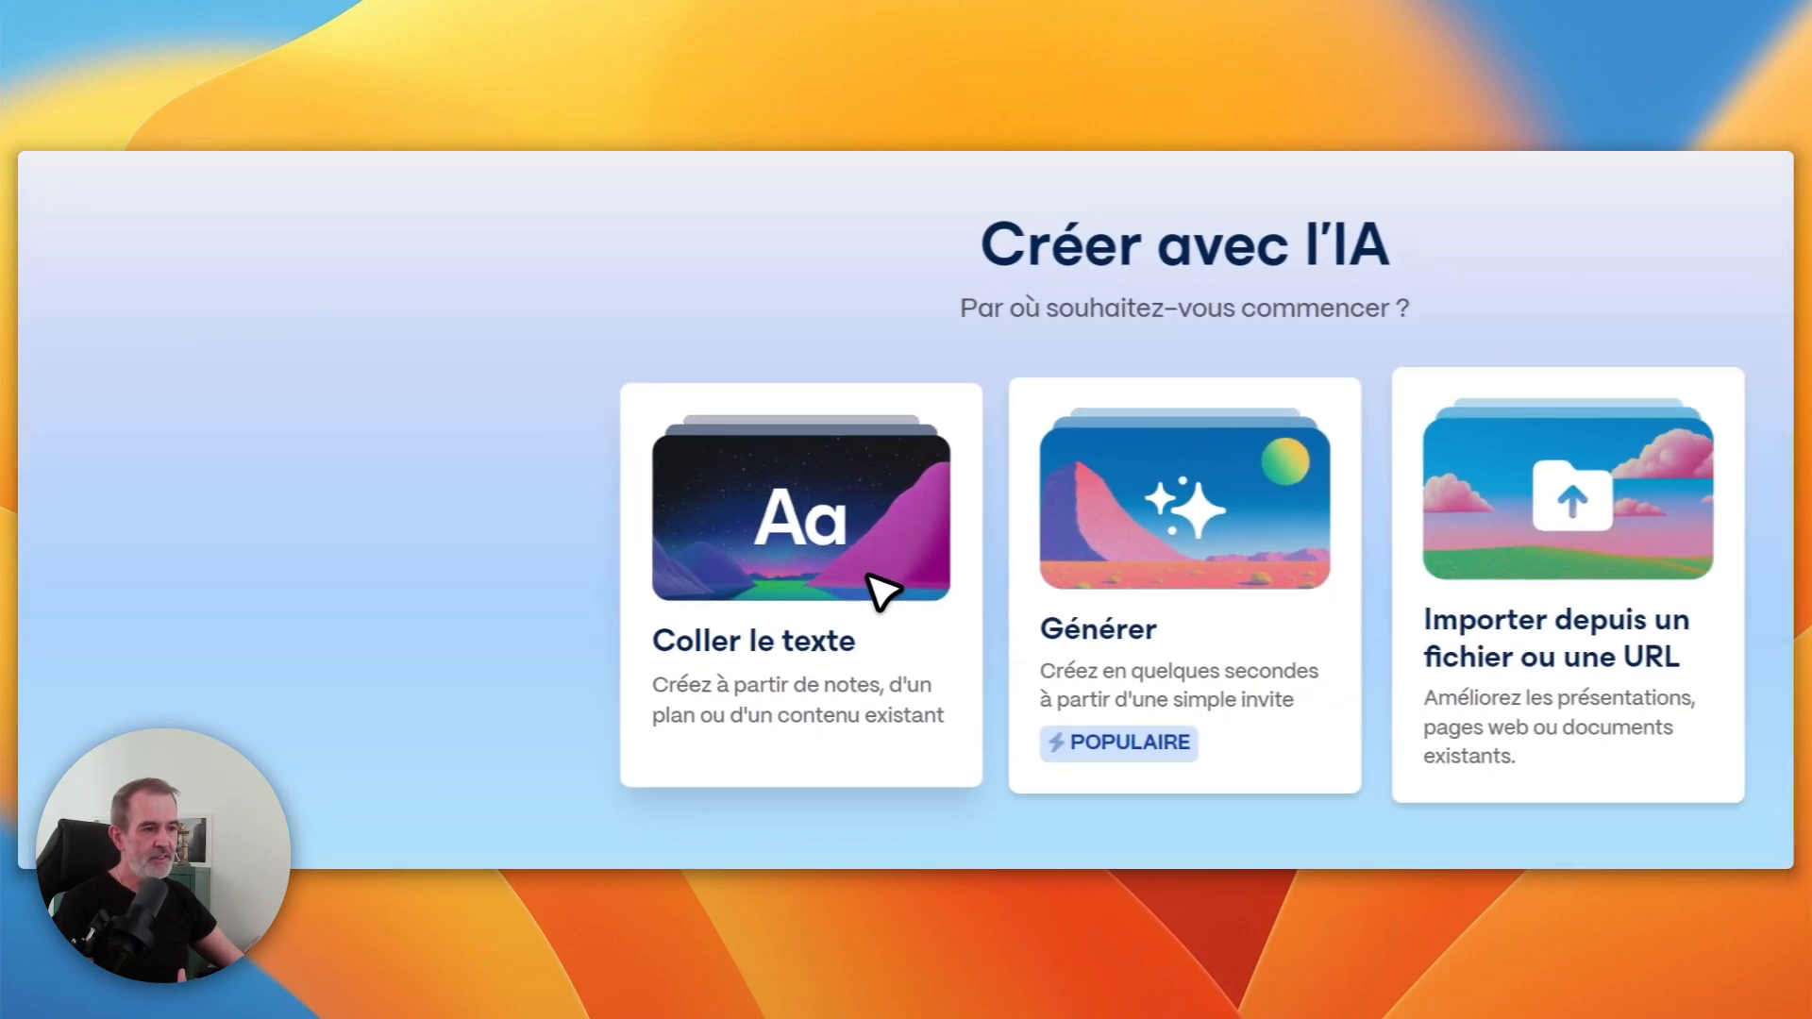
{"action": "left_click", "coordinate": [729, 528]}
{"action": "right_click", "coordinate": [744, 432]}
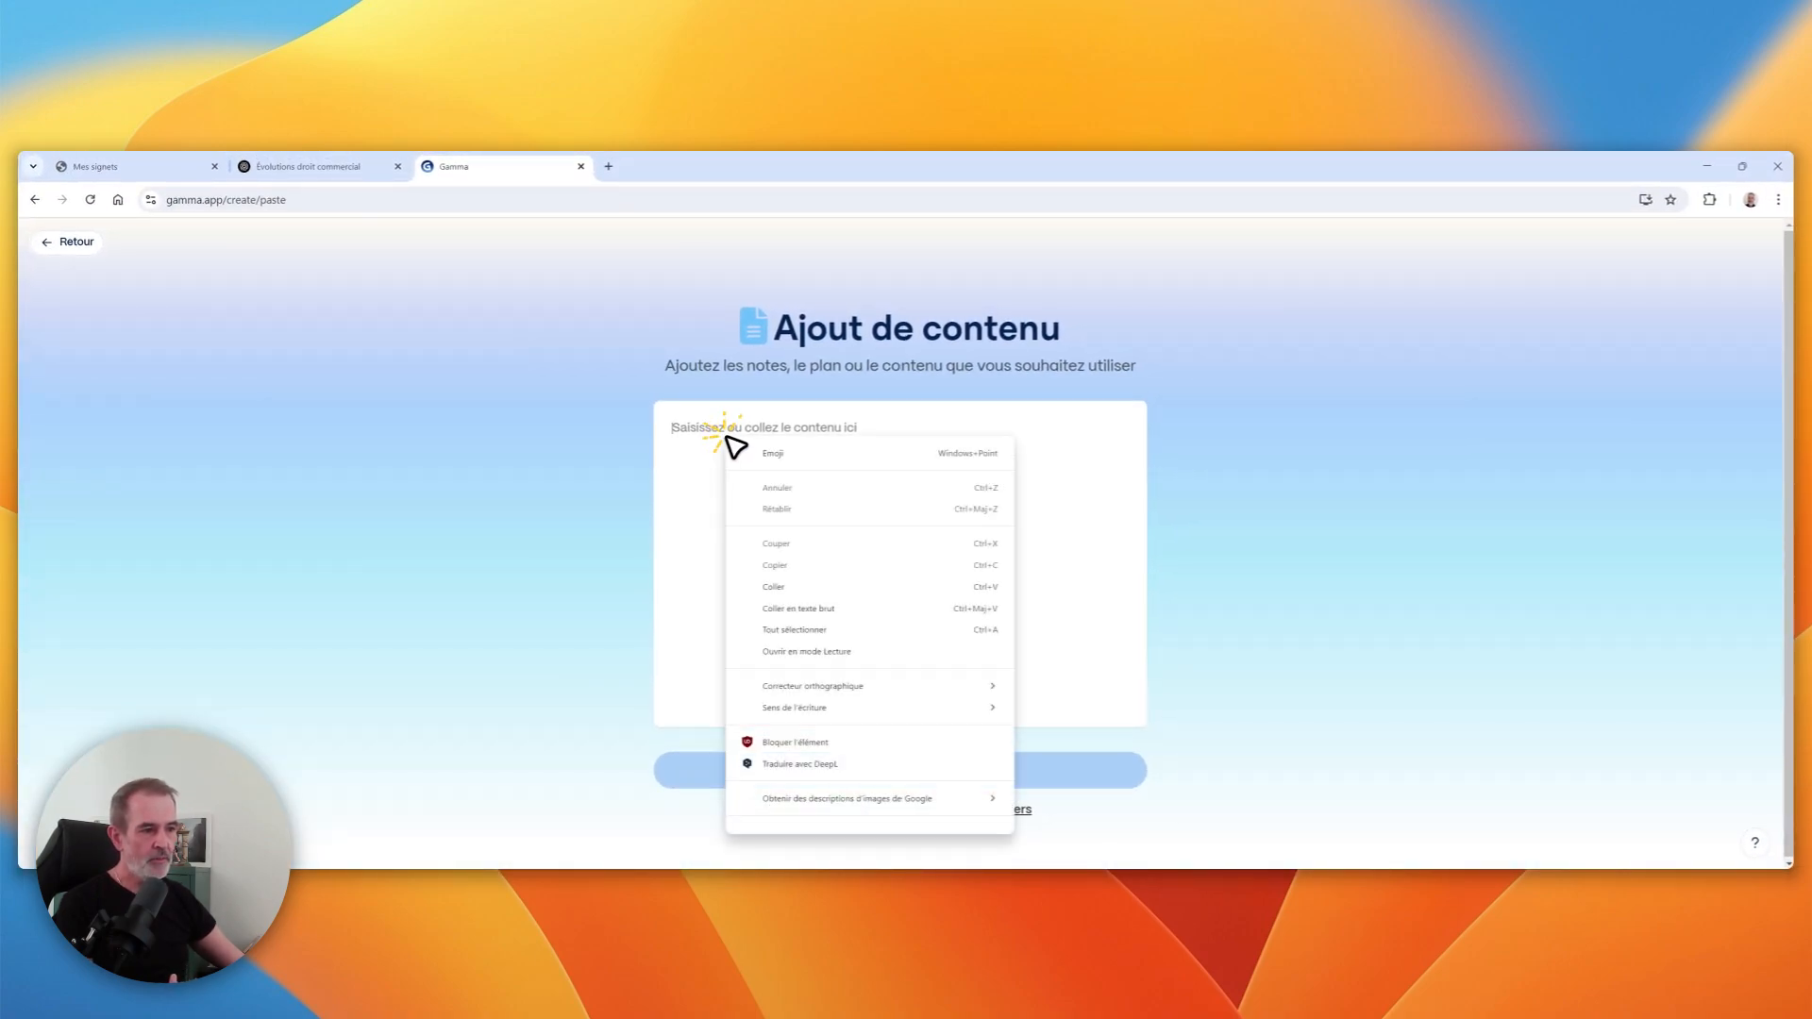
{"action": "left_click", "coordinate": [780, 608]}
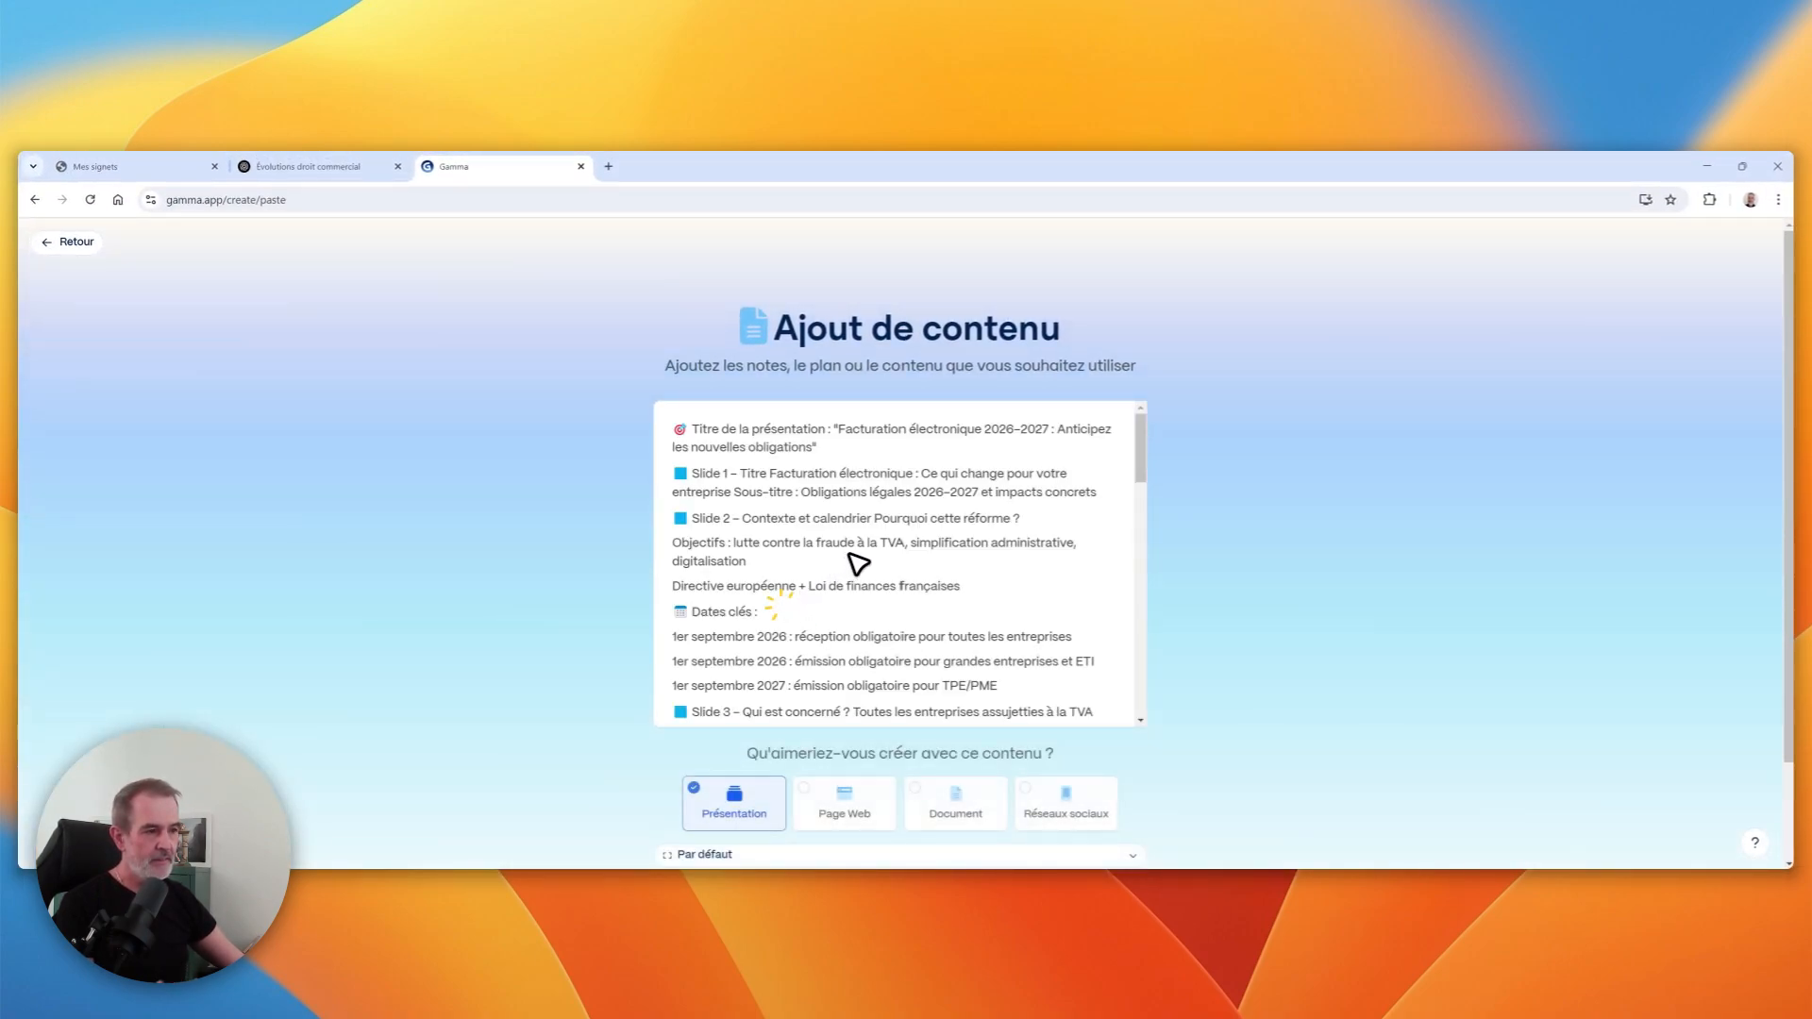
Step: Review the pasted plan and continue with Présentation as the output type in the default format
{"action": "scroll", "coordinate": [956, 574], "scroll_direction": "down", "scroll_amount": 15}
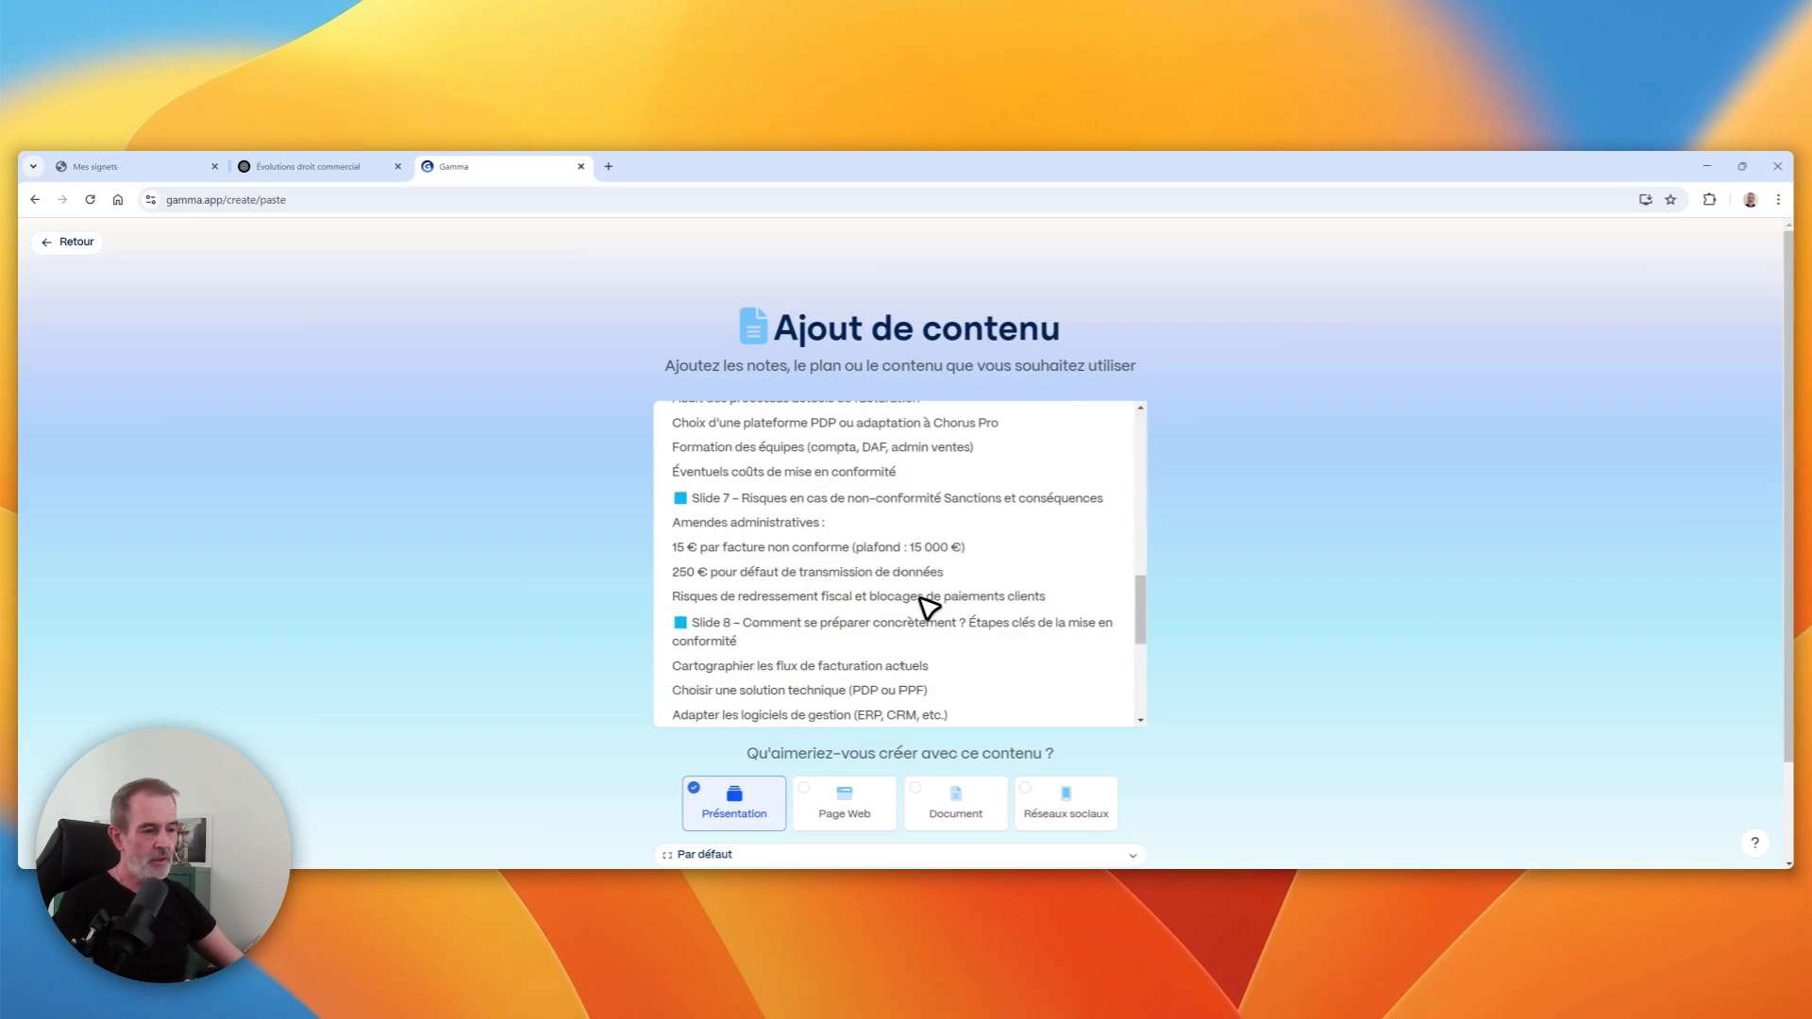
{"action": "scroll", "coordinate": [774, 791], "scroll_direction": "down", "scroll_amount": 2}
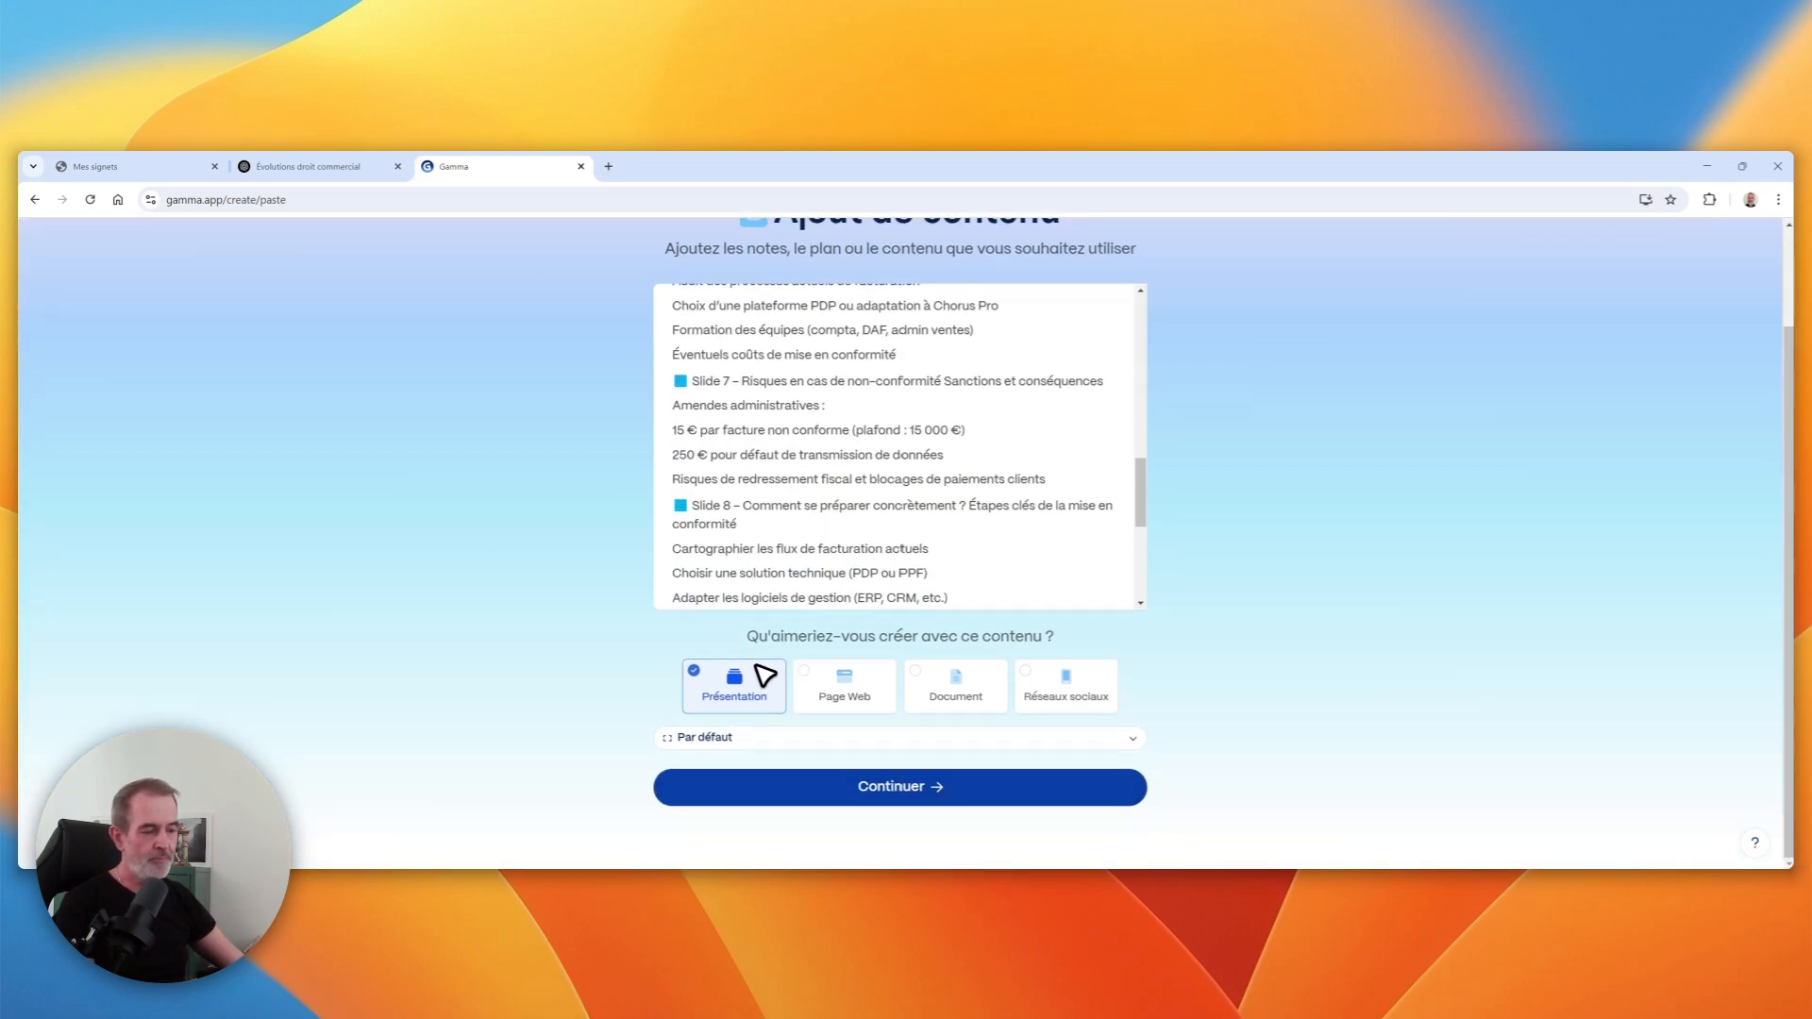
{"action": "left_click", "coordinate": [891, 787]}
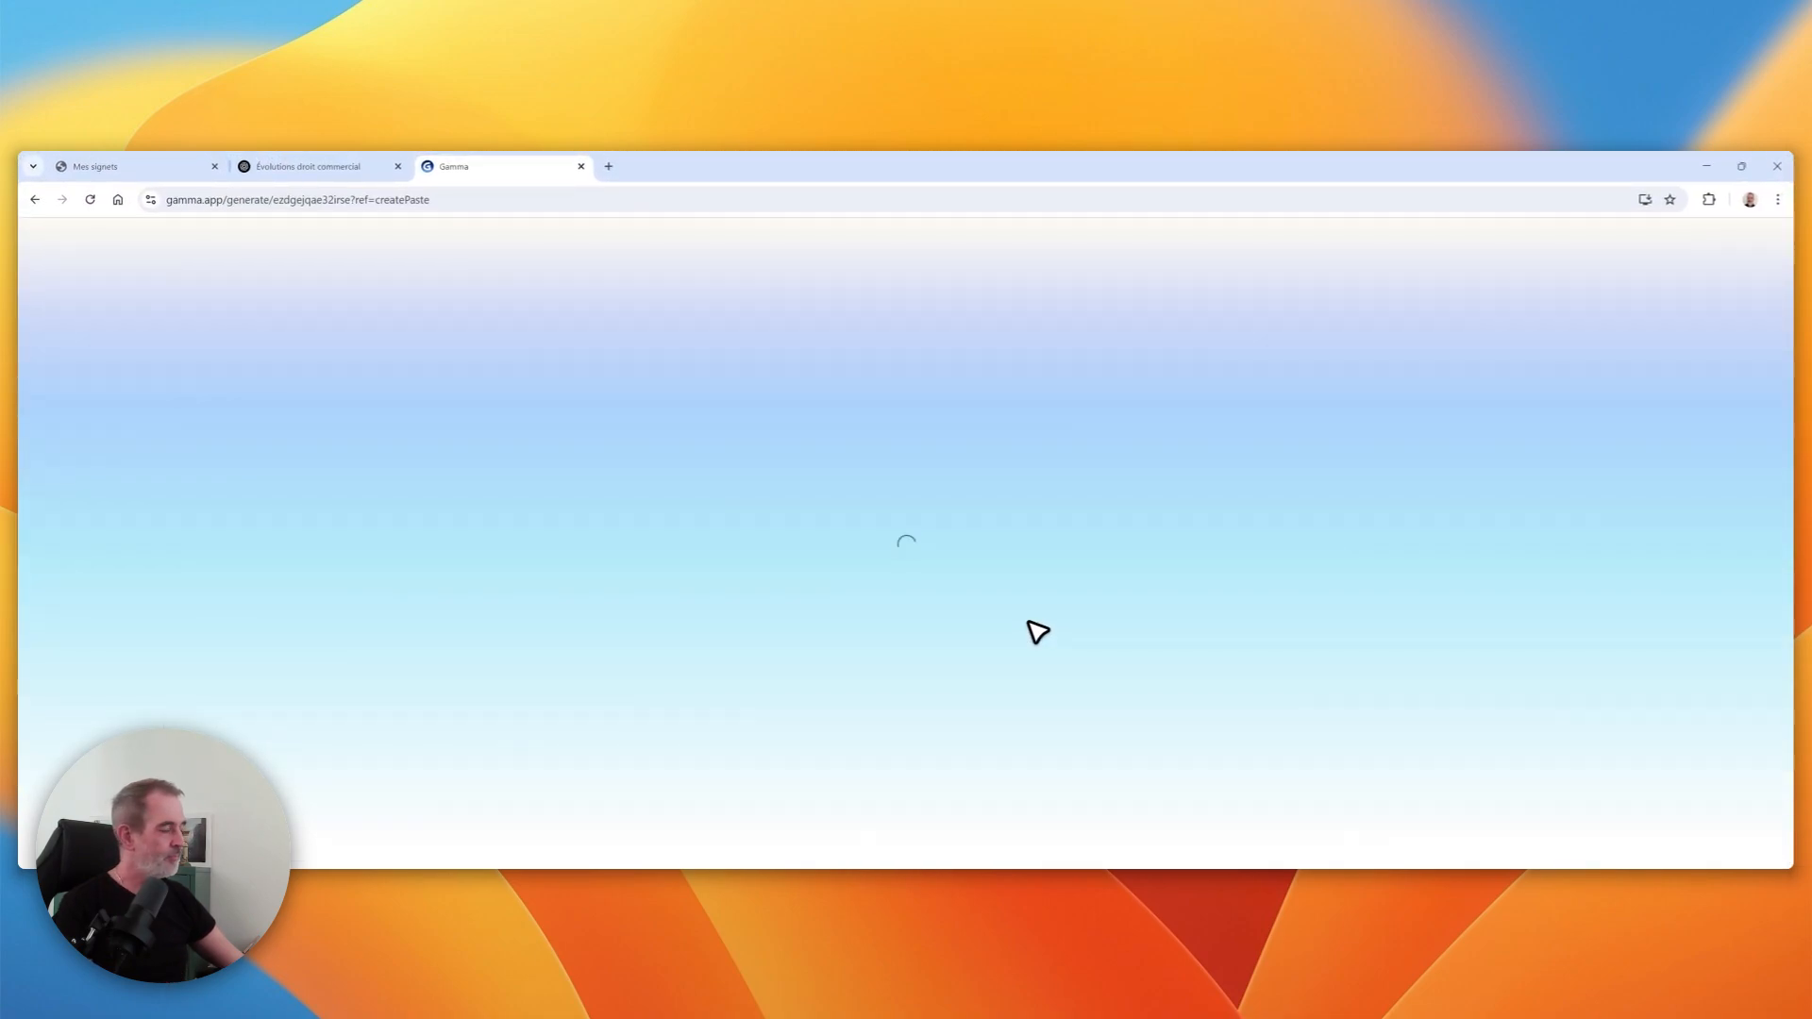
Step: Check the imported plan in the prompt editor from its first slide to the Slide 10 conclusion
{"action": "scroll", "coordinate": [793, 509], "scroll_direction": "down", "scroll_amount": 5}
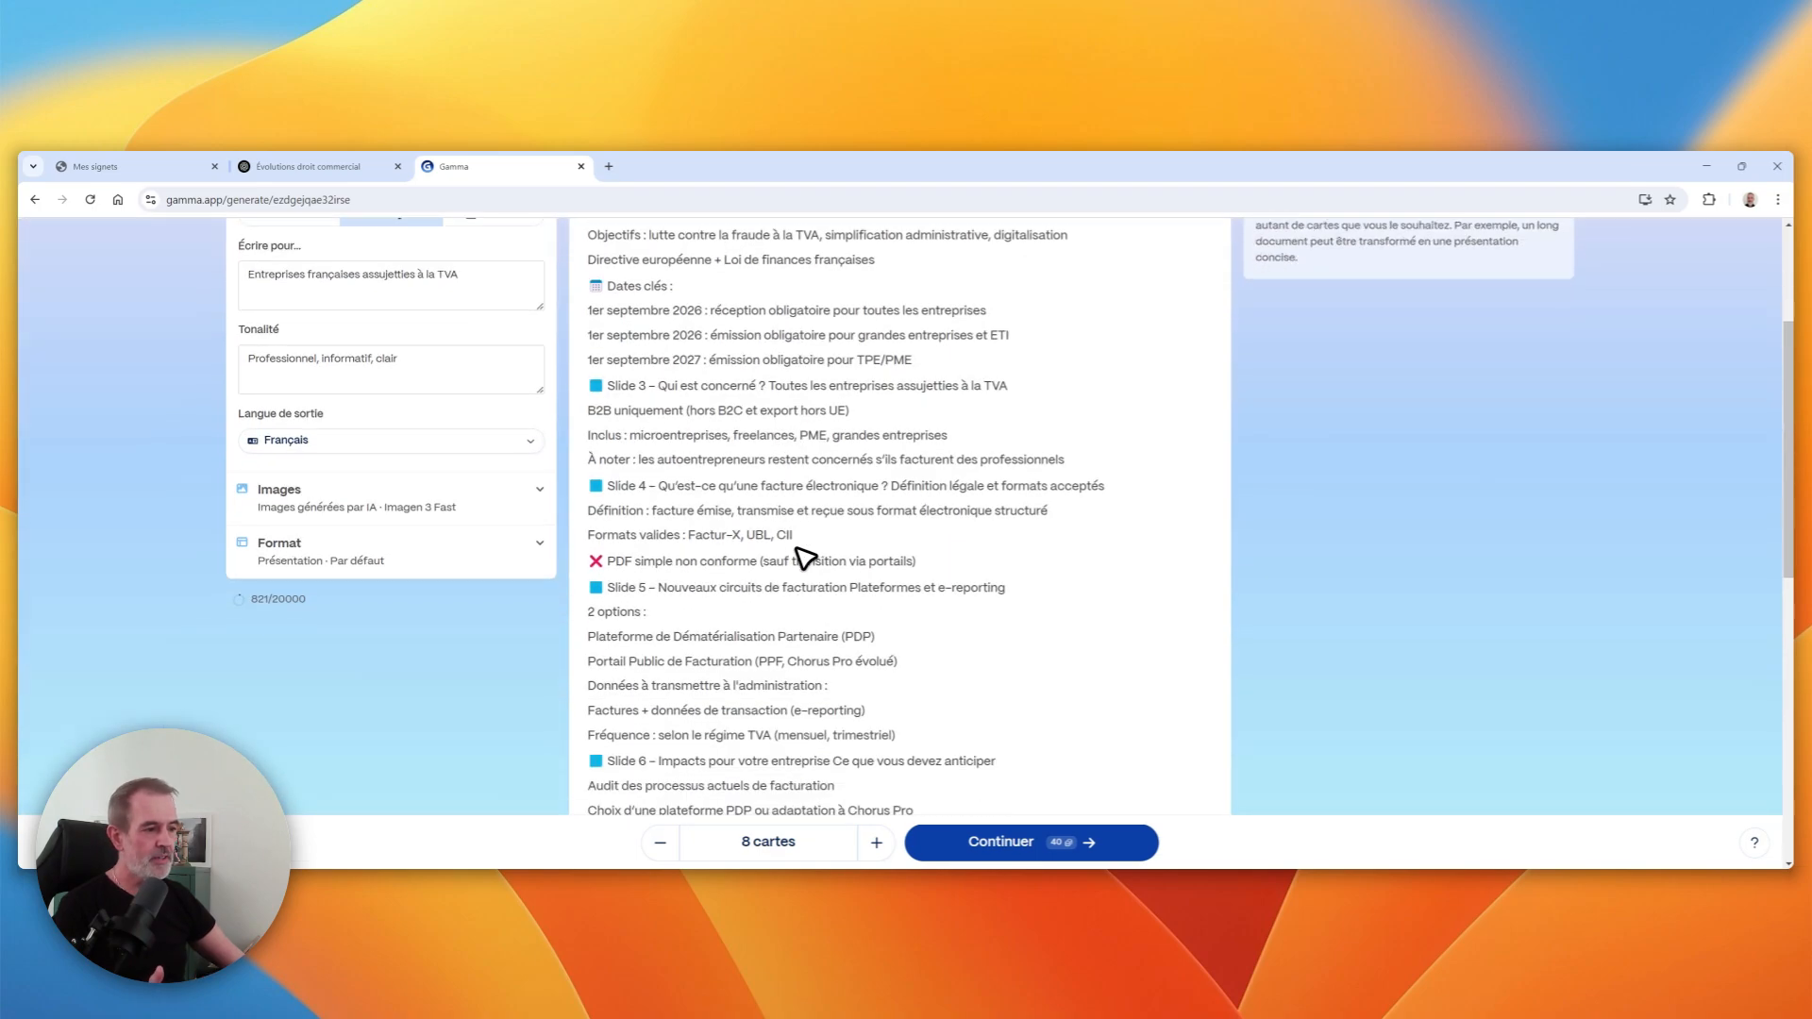
{"action": "scroll", "coordinate": [849, 564], "scroll_direction": "down", "scroll_amount": 4}
{"action": "scroll", "coordinate": [840, 566], "scroll_direction": "up", "scroll_amount": 5}
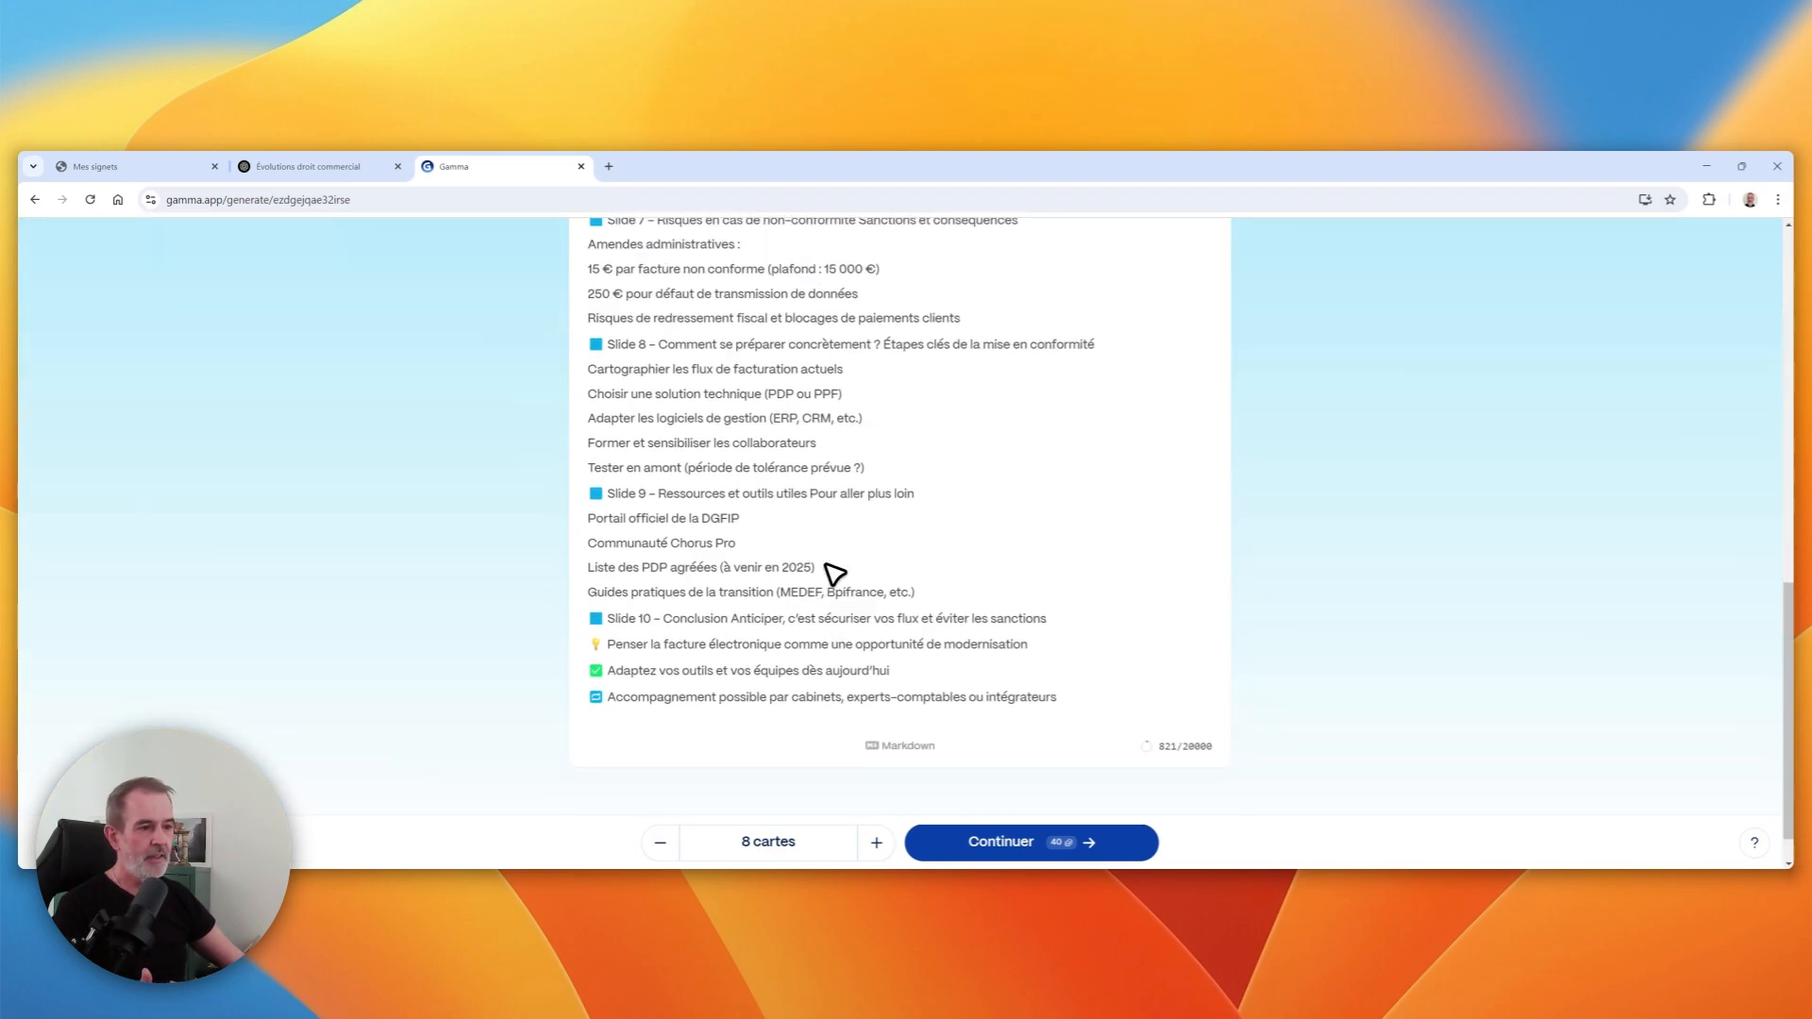
{"action": "scroll", "coordinate": [829, 573], "scroll_direction": "up", "scroll_amount": 5}
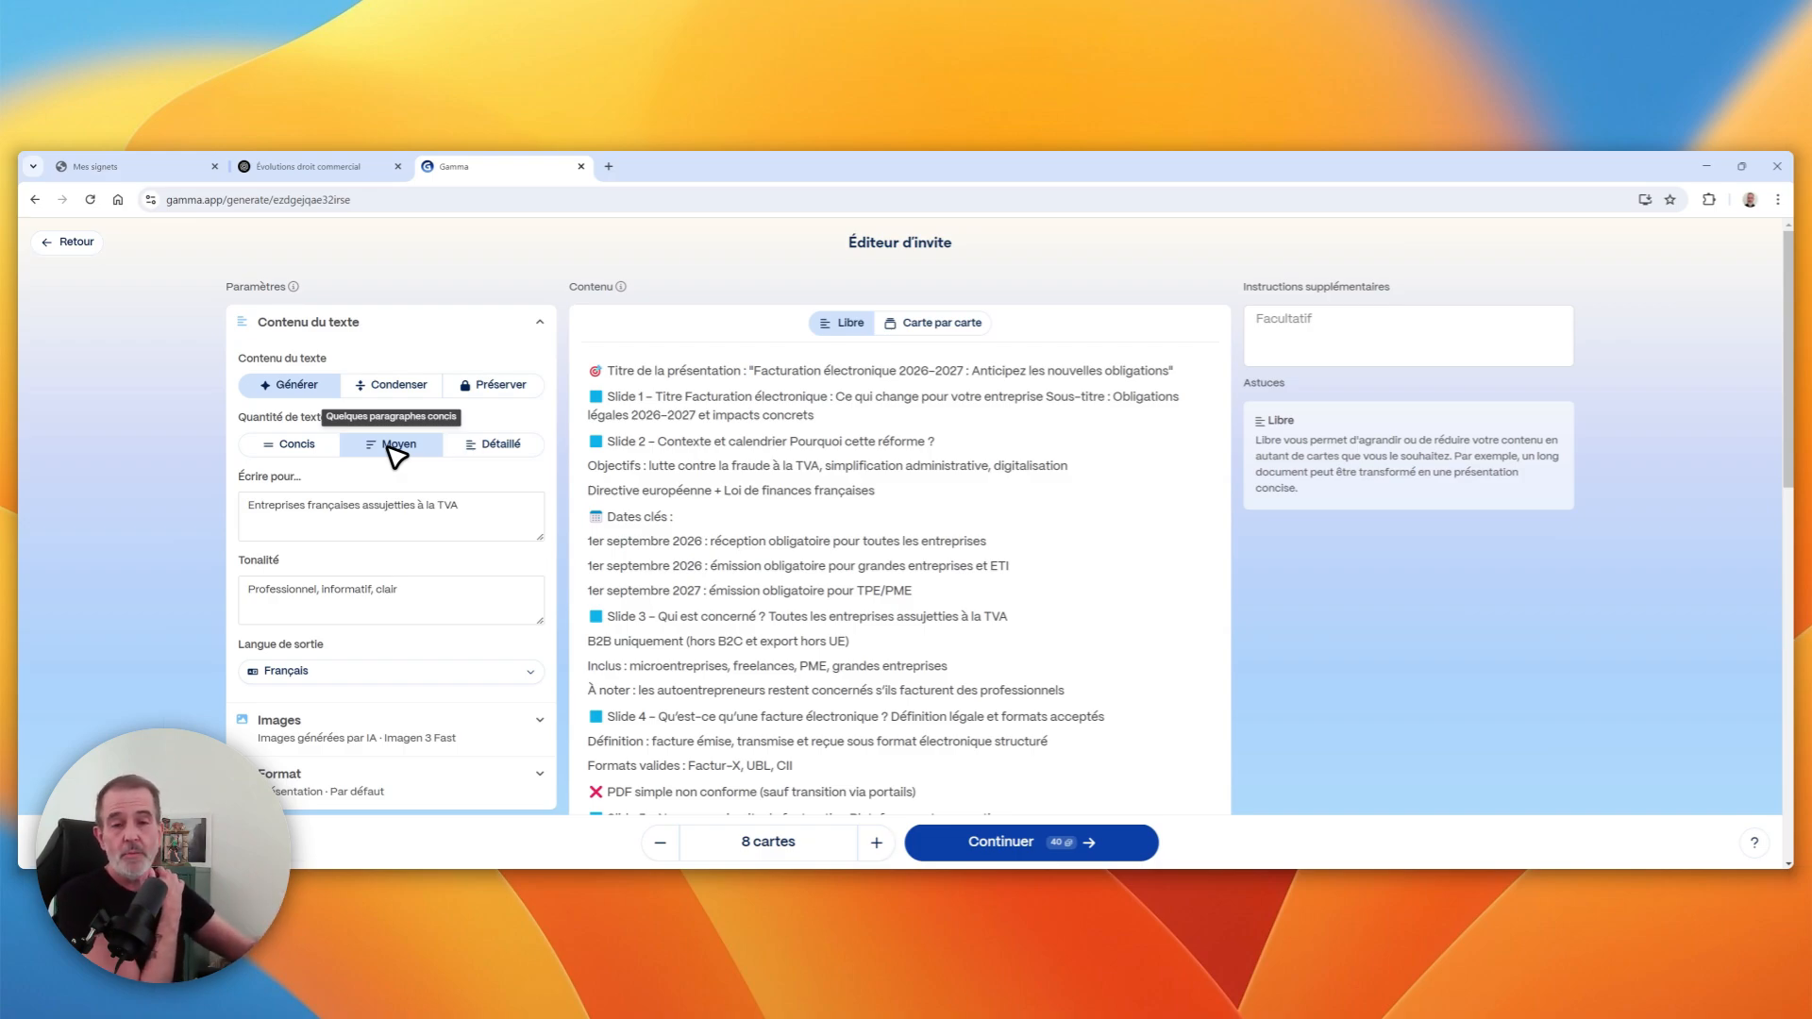
Step: Examine the target audience and tone settings suggested for the presentation text
{"action": "left_click_drag", "start_coordinate": [462, 507], "coordinate": [206, 501]}
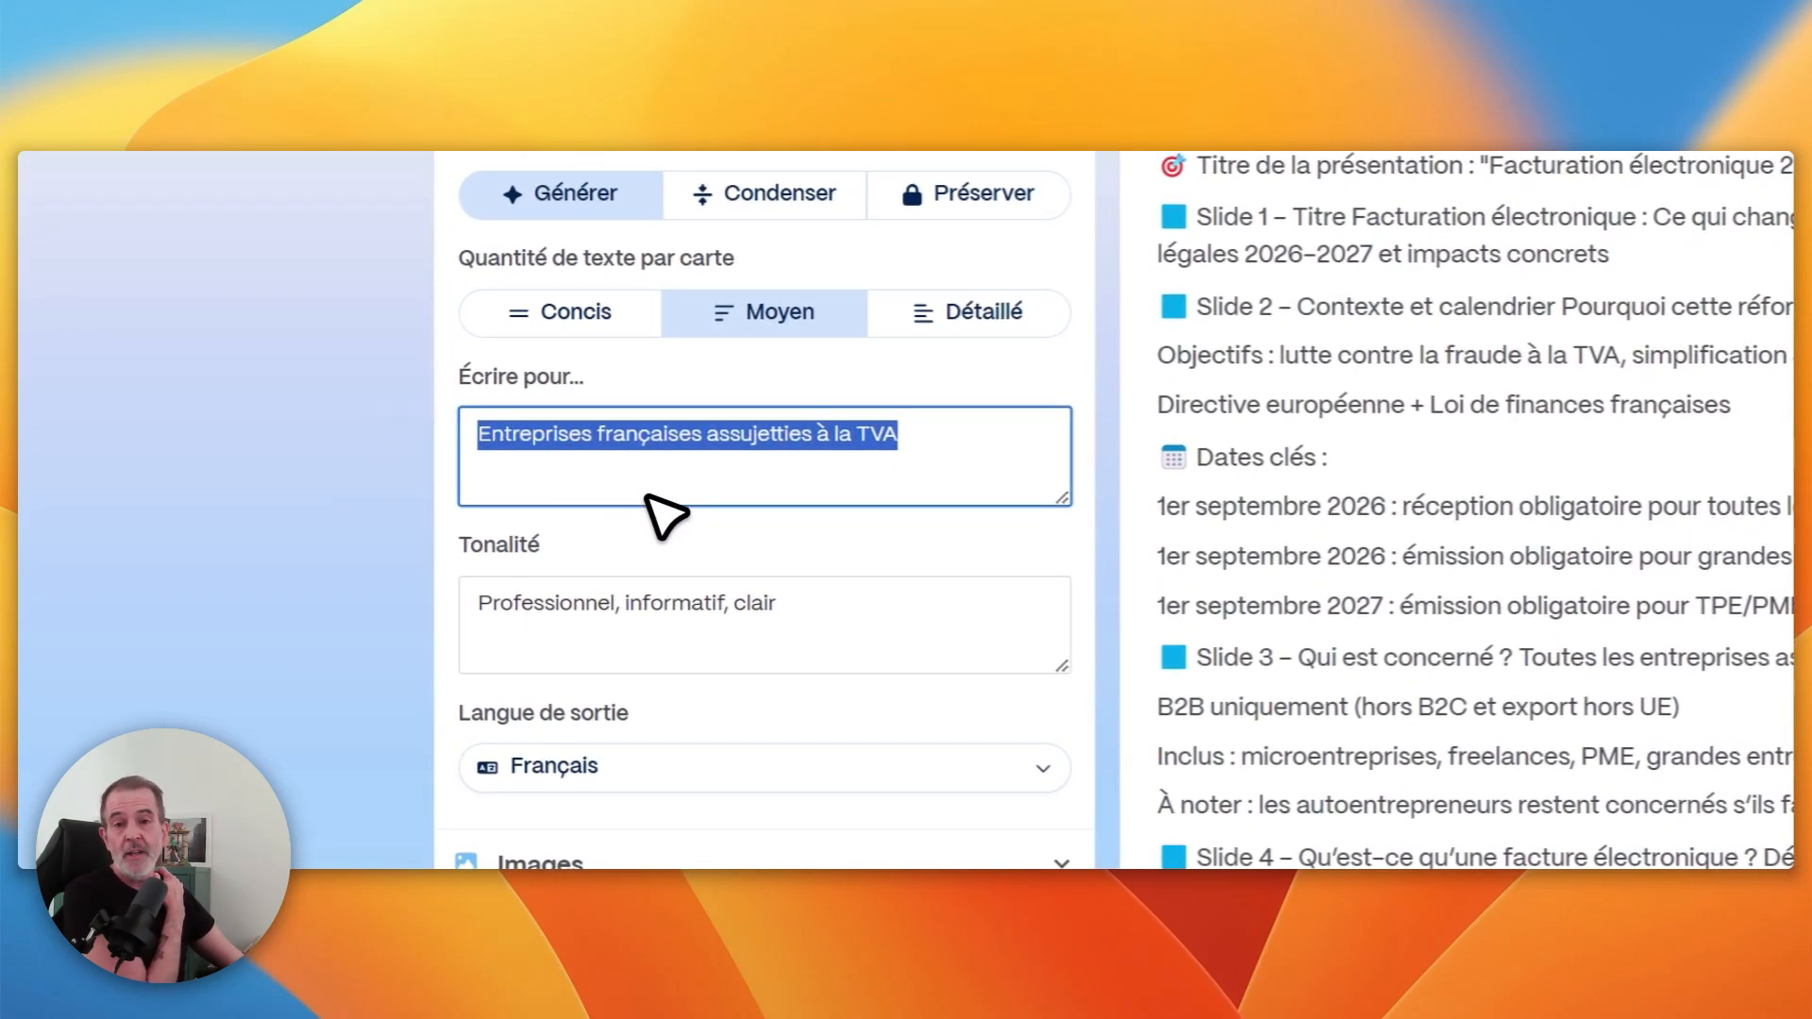
{"action": "left_click", "coordinate": [920, 436]}
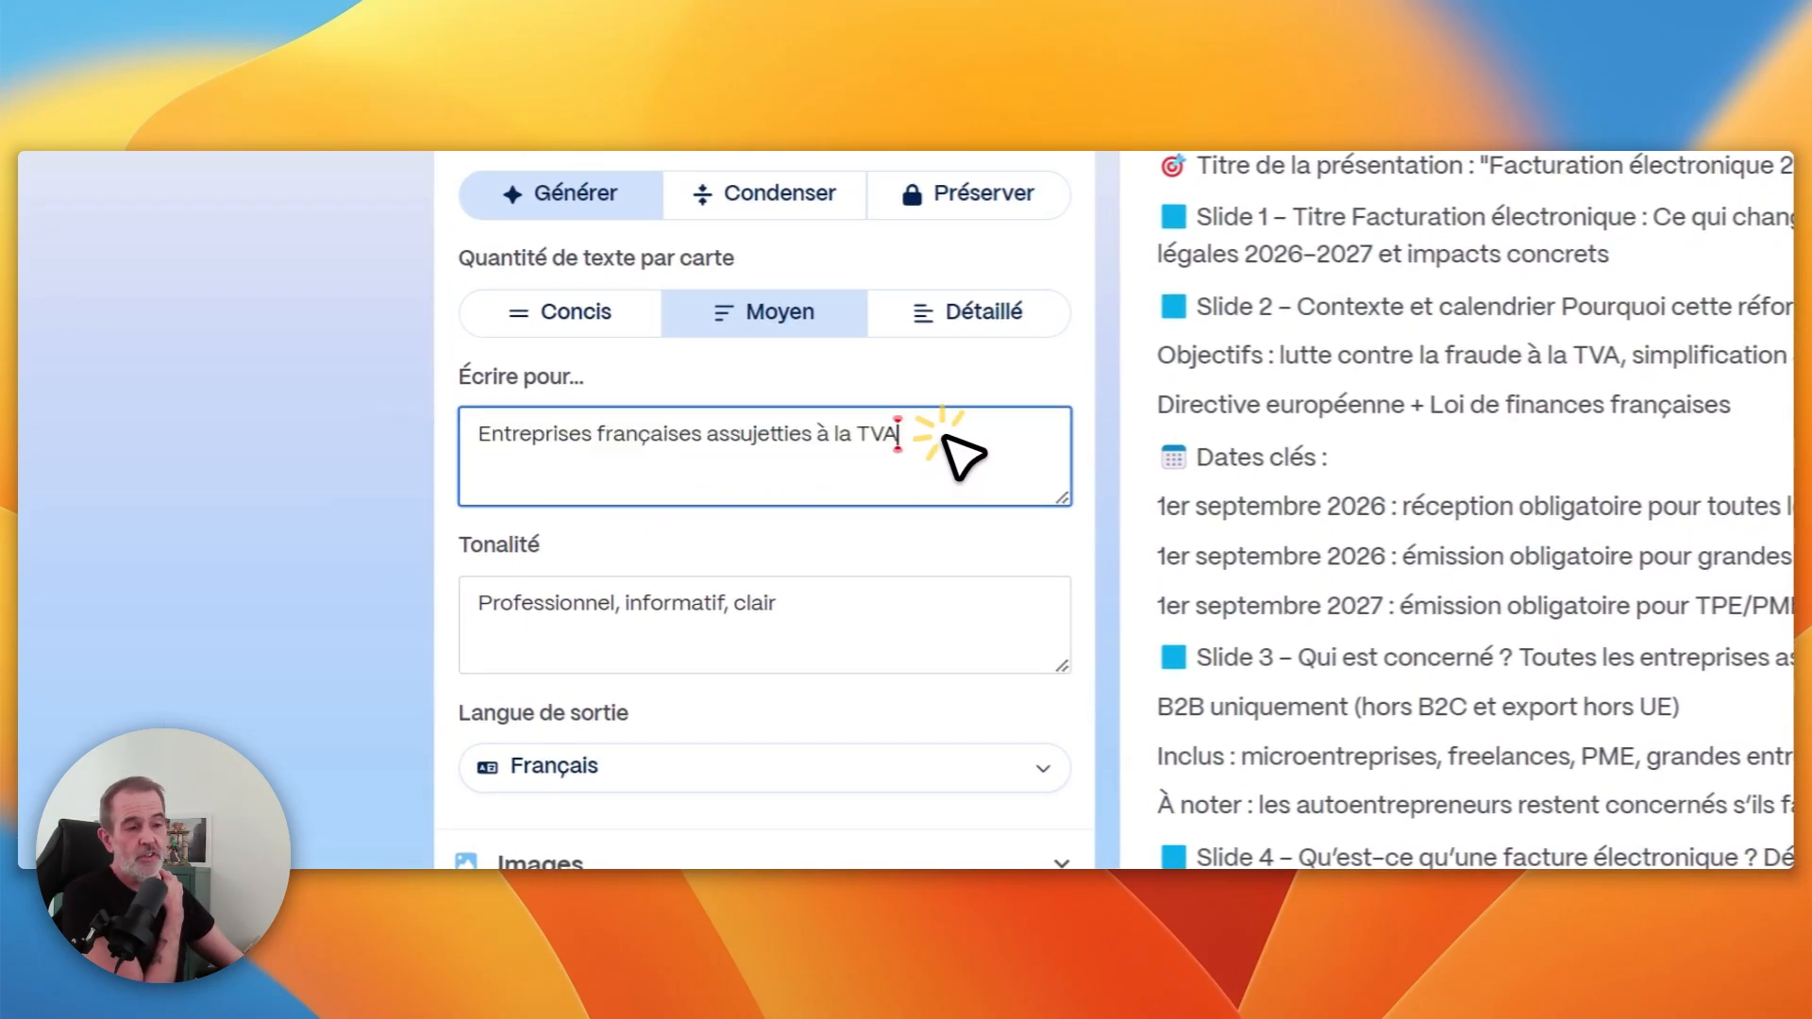
{"action": "left_click", "coordinate": [474, 429]}
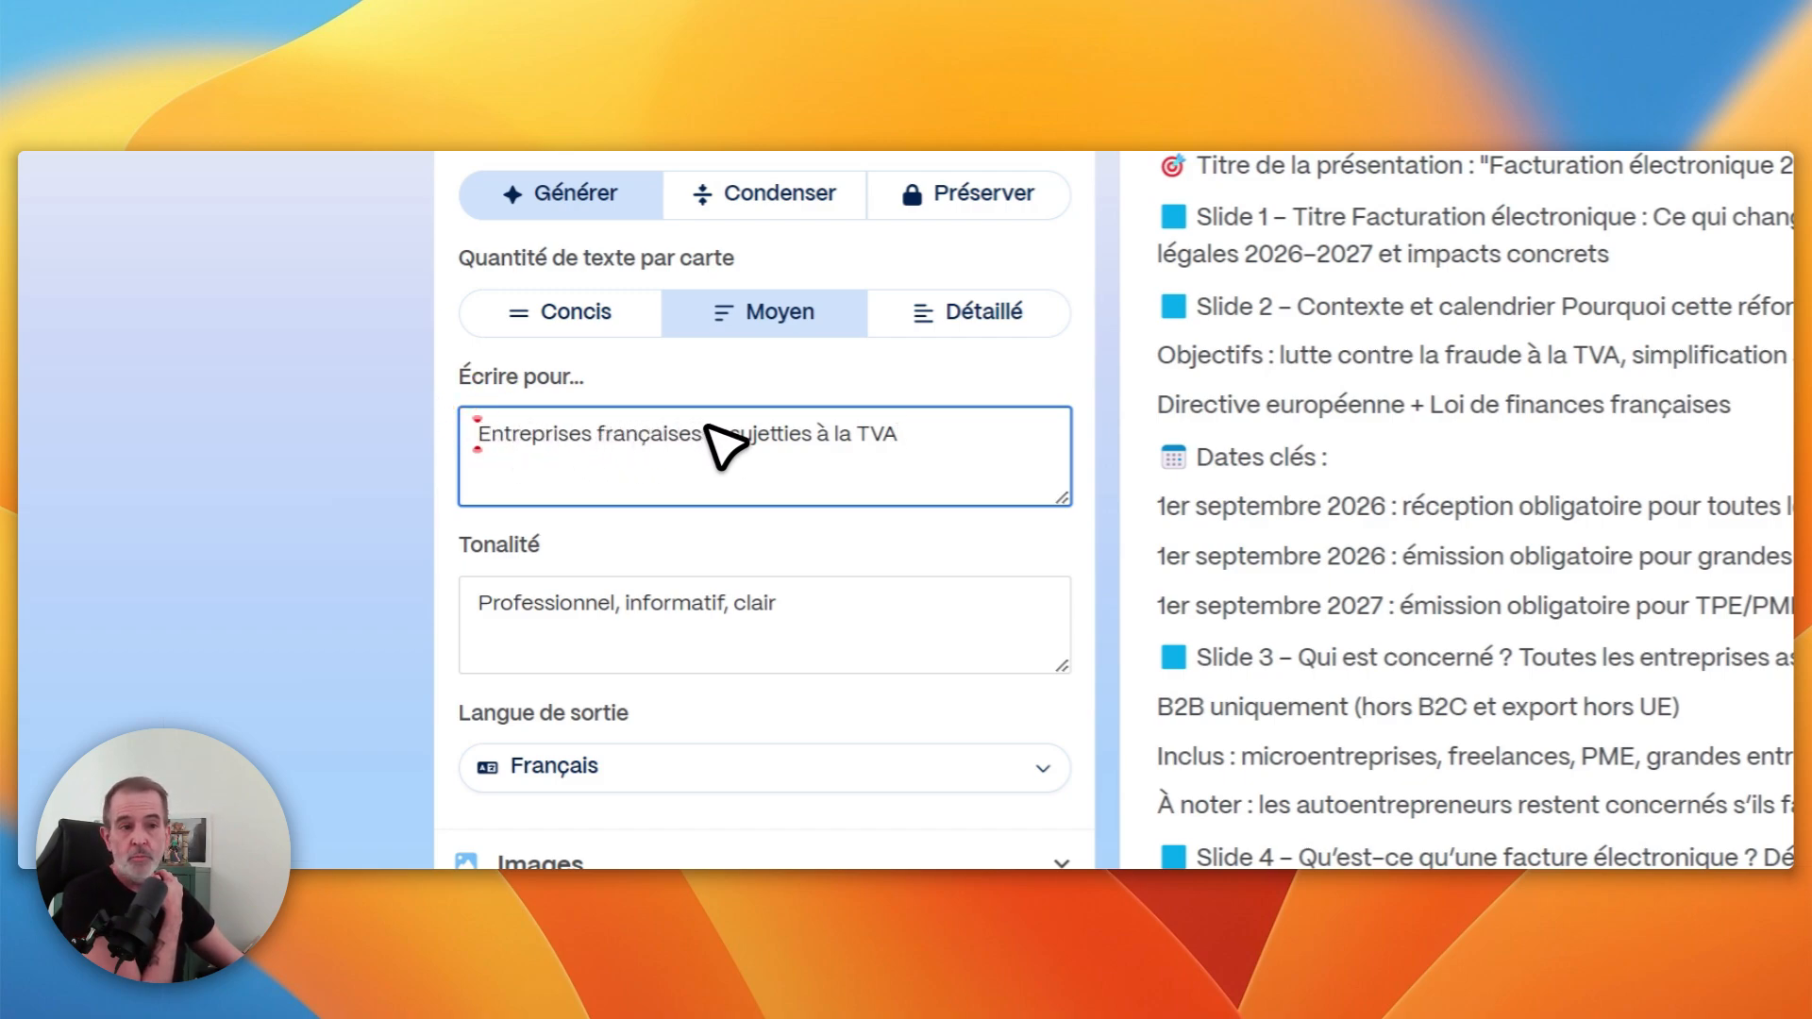
{"action": "left_click", "coordinate": [881, 609]}
{"action": "left_click_drag", "start_coordinate": [882, 628], "coordinate": [462, 604]}
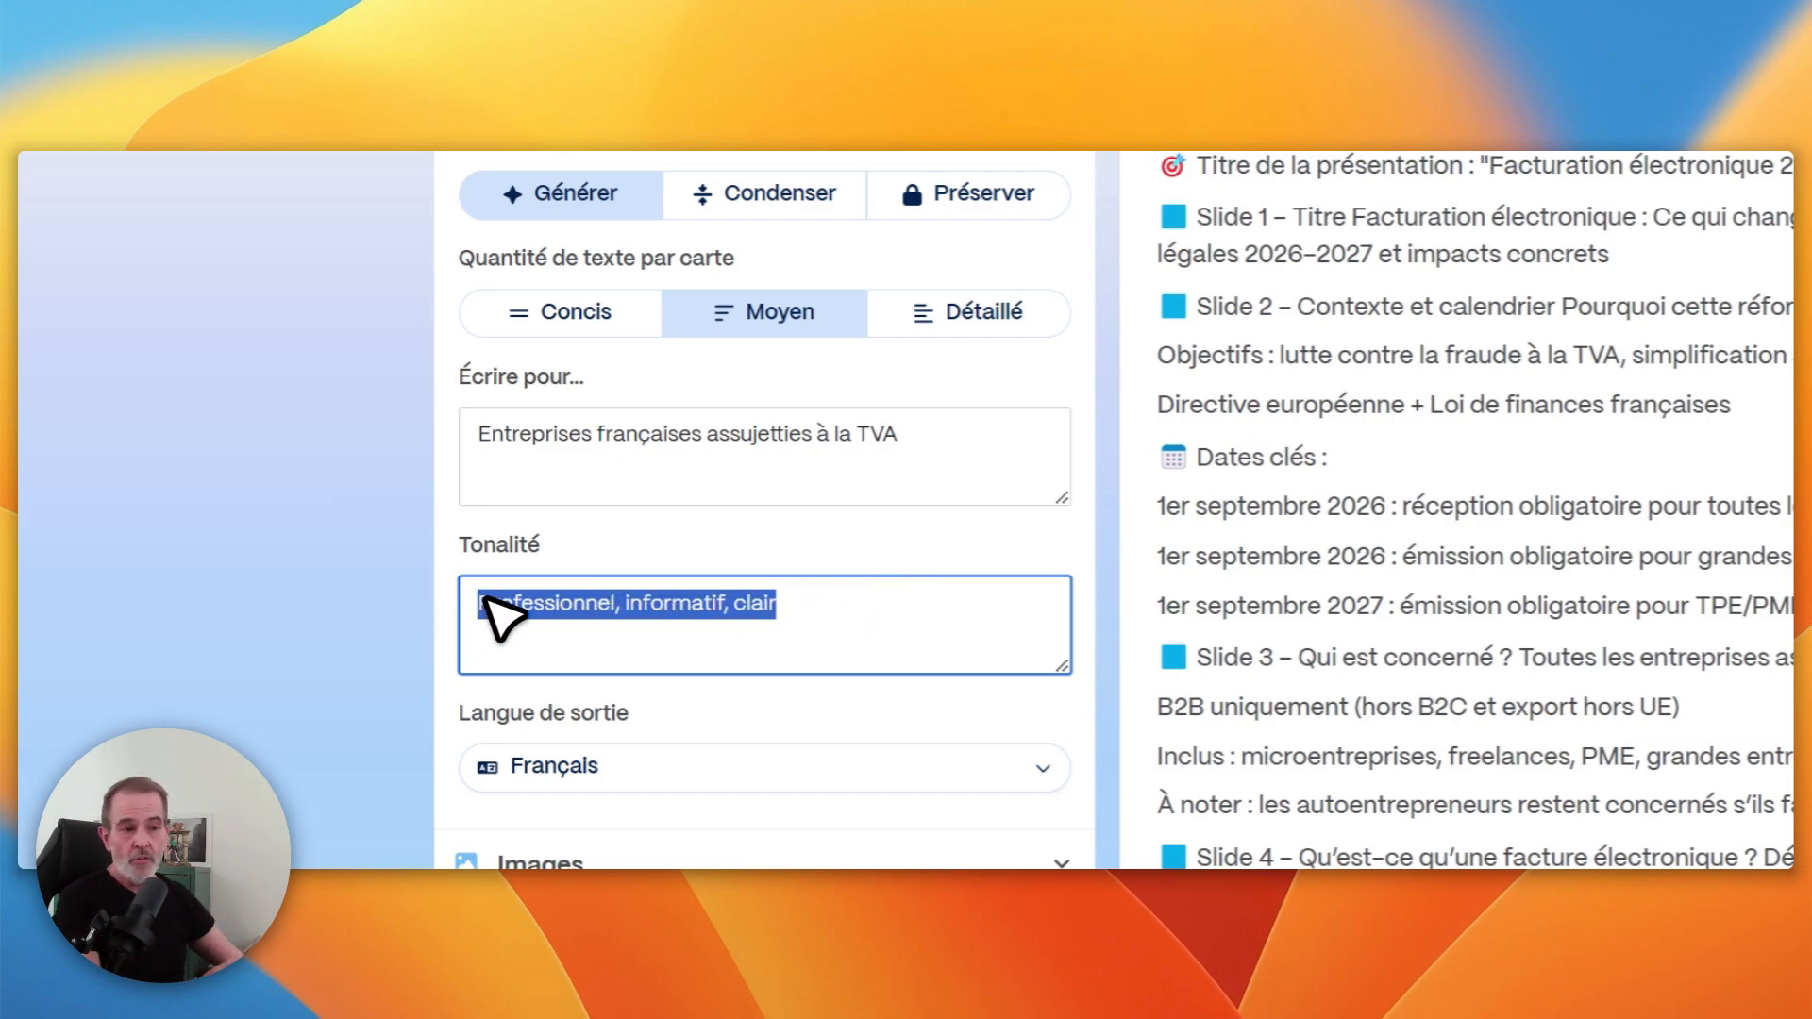
{"action": "left_click", "coordinate": [802, 611]}
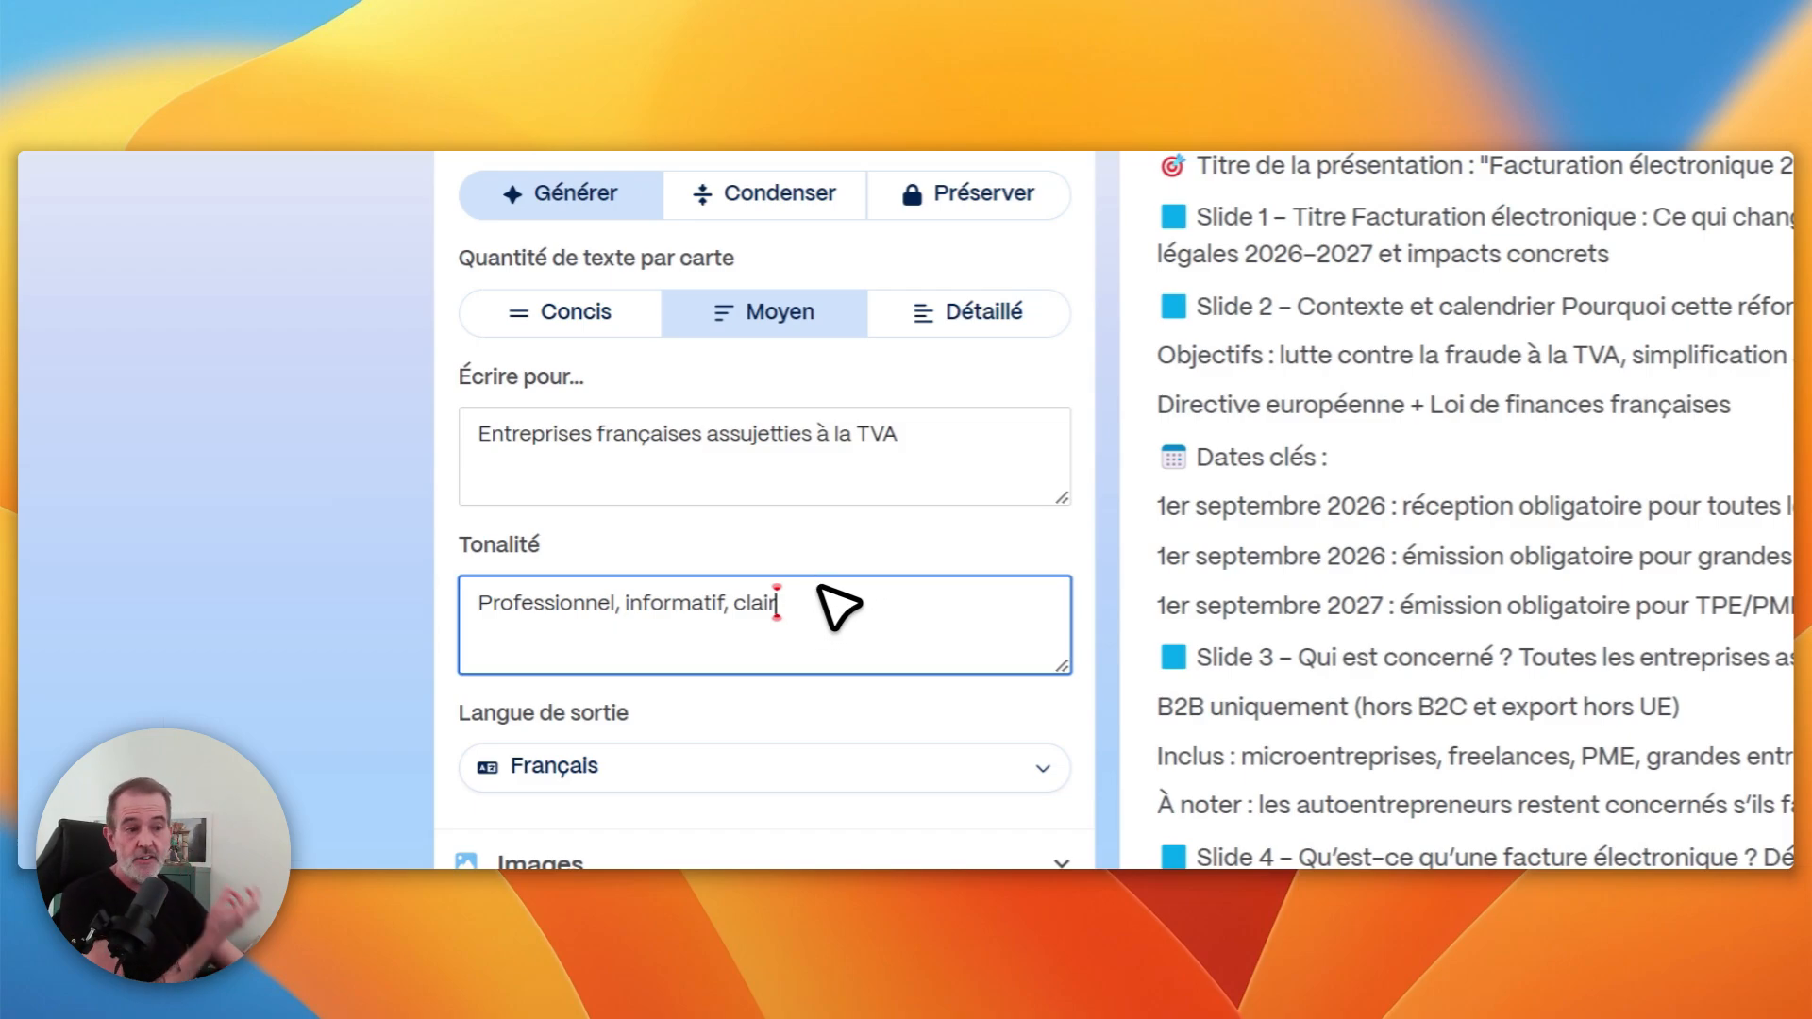
{"action": "left_click_drag", "start_coordinate": [821, 591], "coordinate": [478, 591]}
{"action": "left_click", "coordinate": [873, 625]}
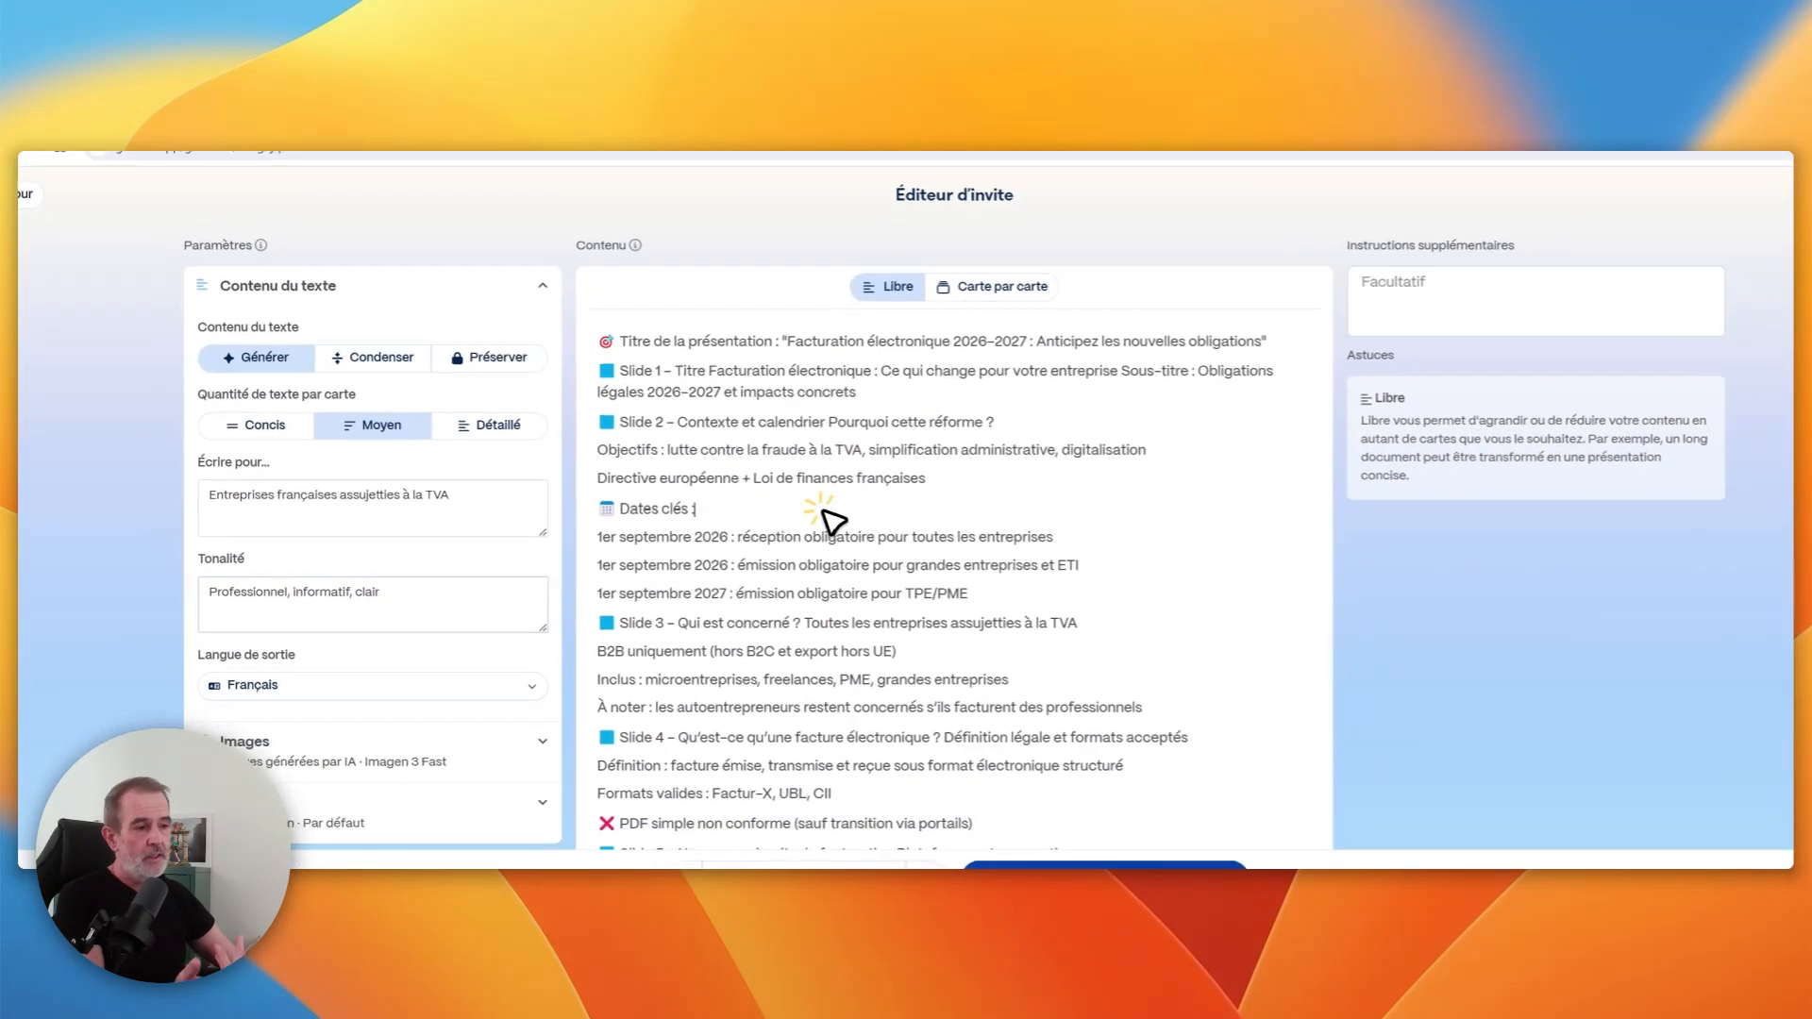
{"action": "left_click", "coordinate": [798, 525]}
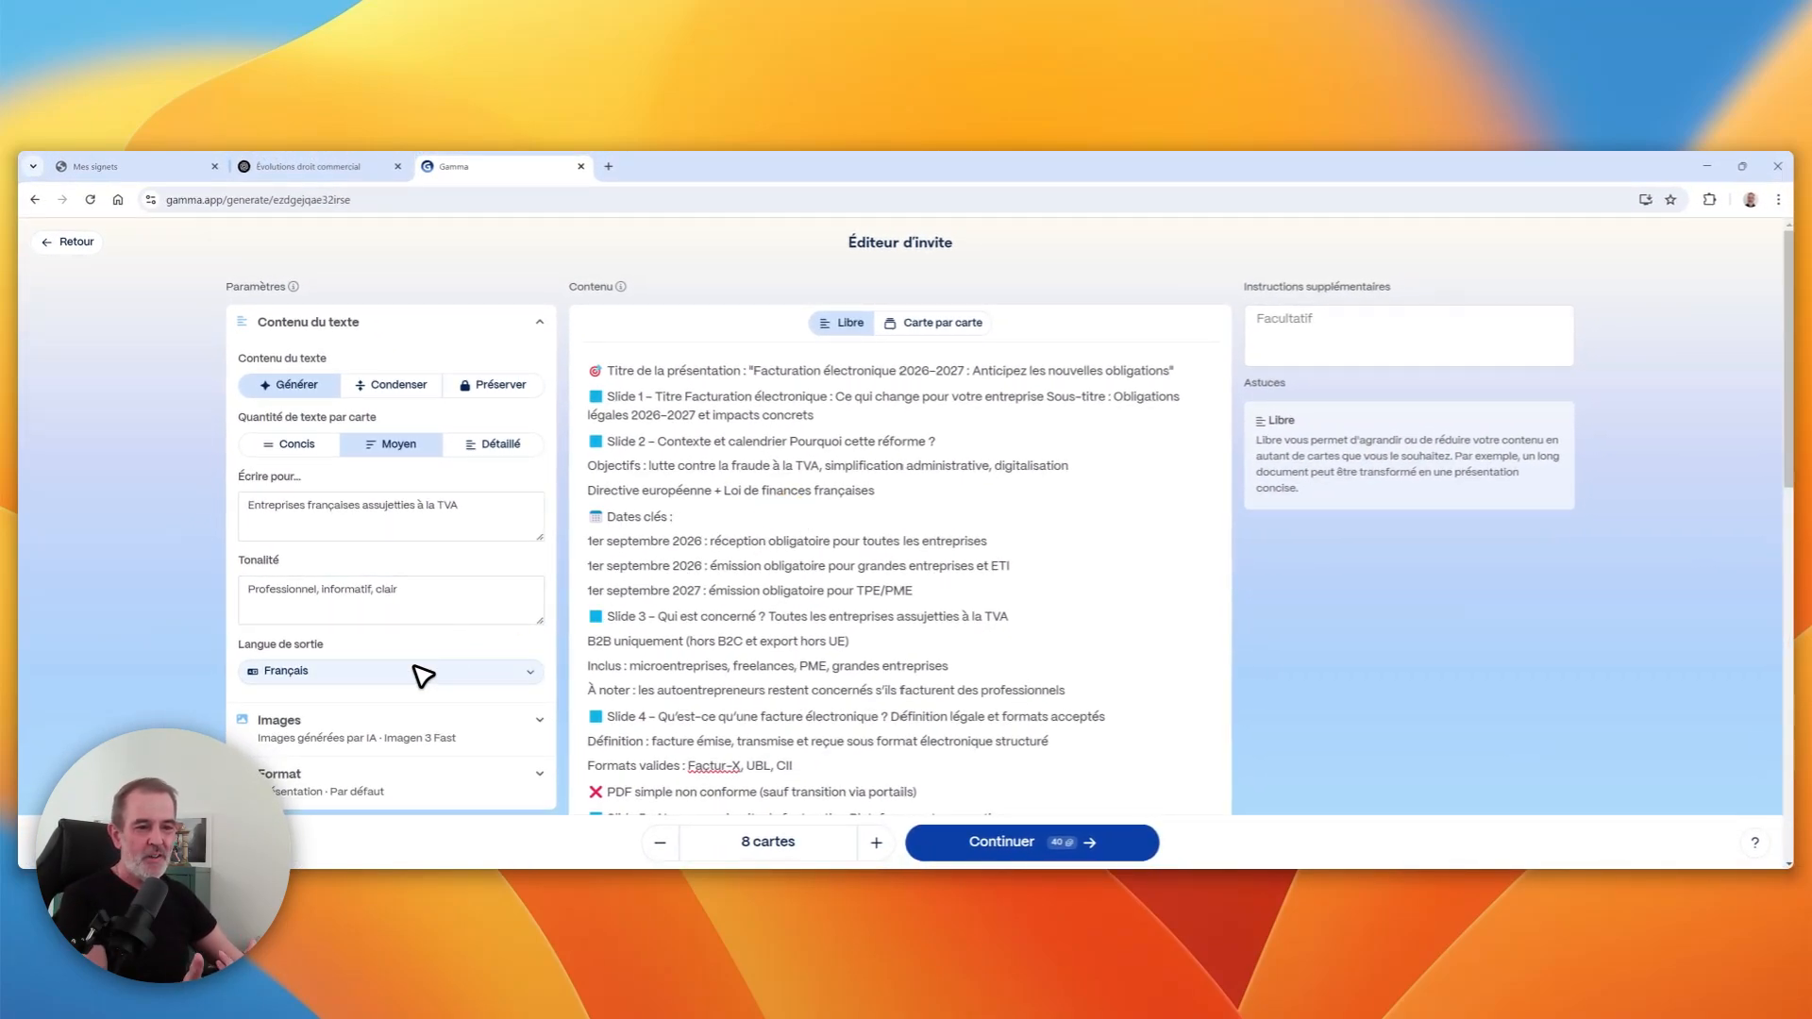
Step: Inspect the image source, style and AI model settings, and look over the plan down to its end
{"action": "scroll", "coordinate": [396, 660], "scroll_direction": "down", "scroll_amount": 1}
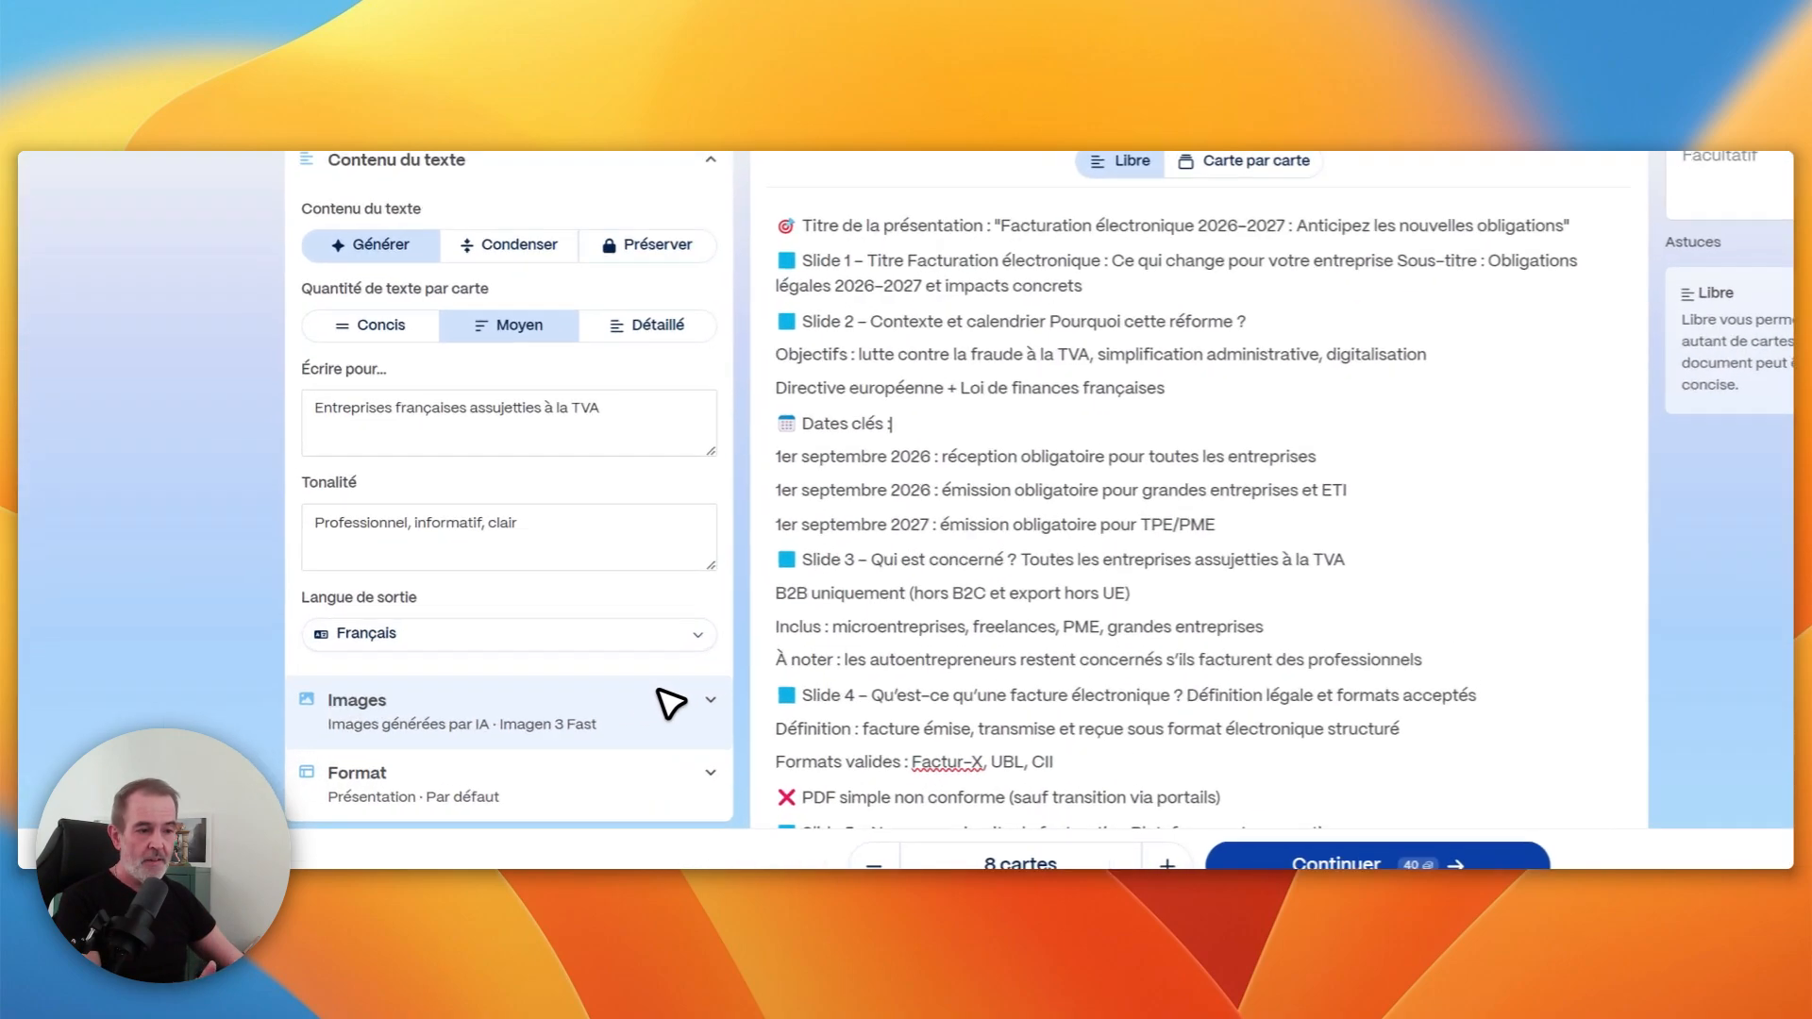
{"action": "left_click", "coordinate": [533, 646]}
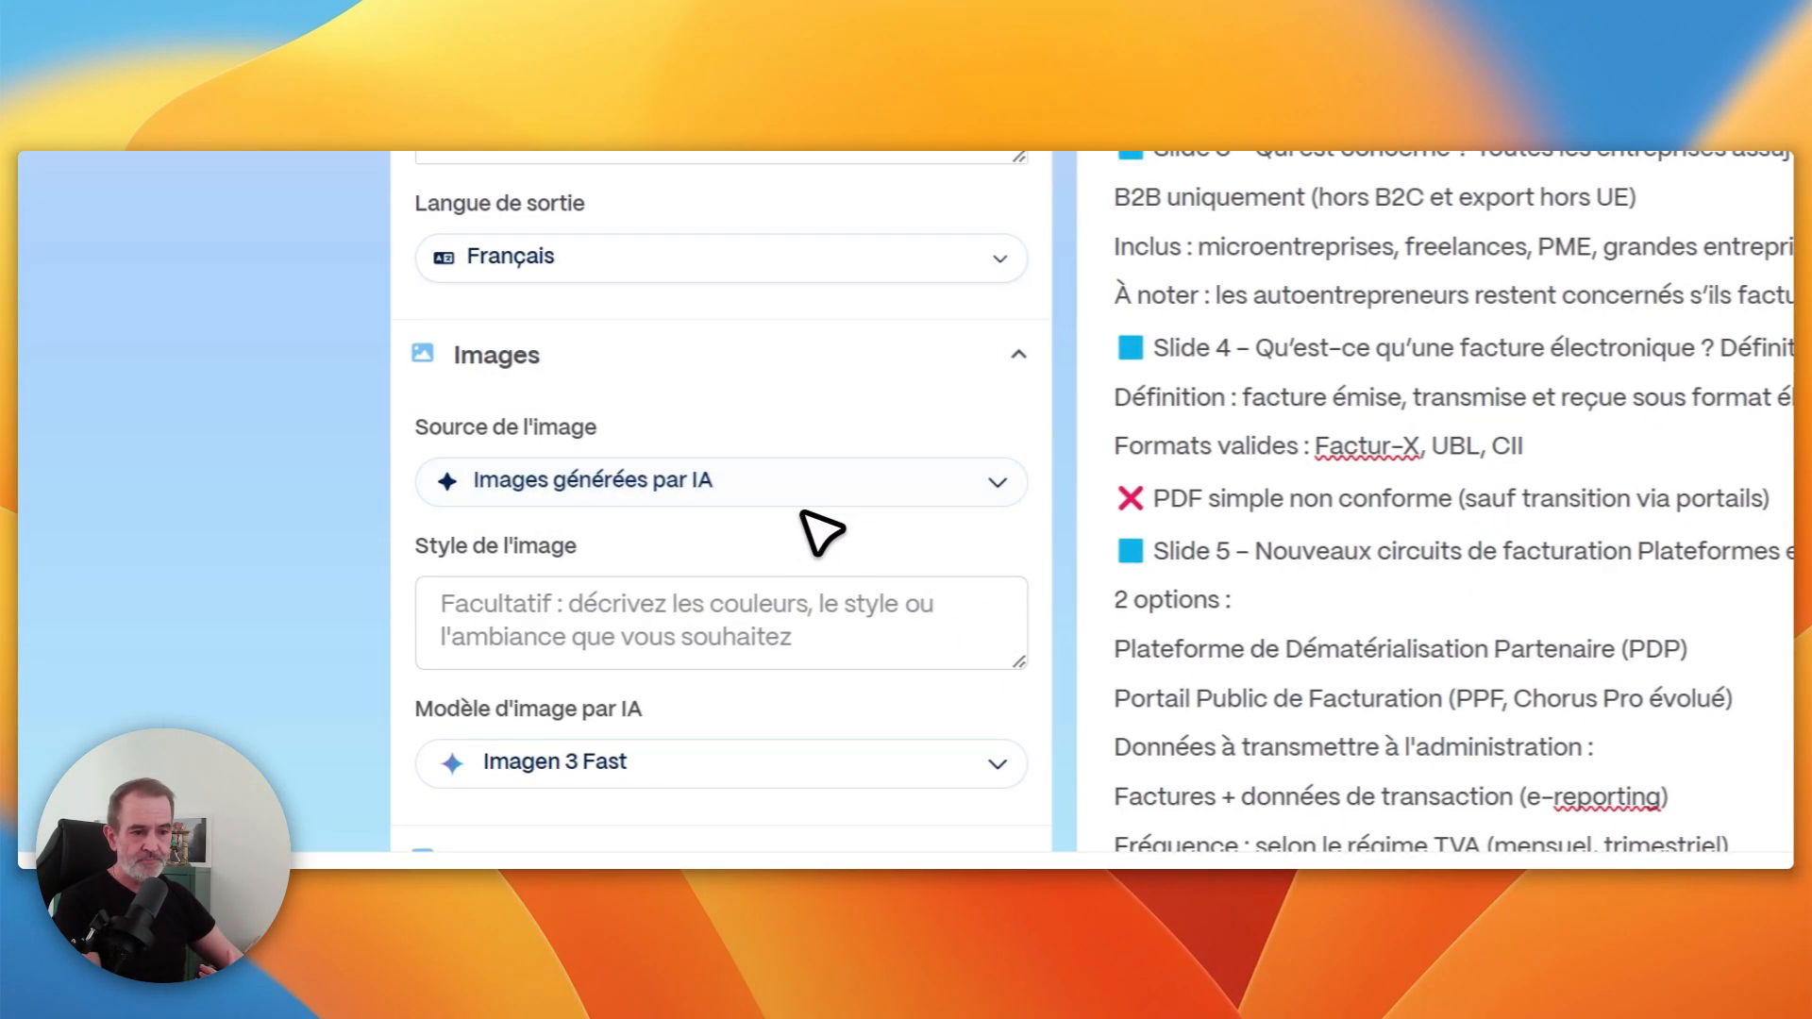
{"action": "left_click", "coordinate": [1015, 368]}
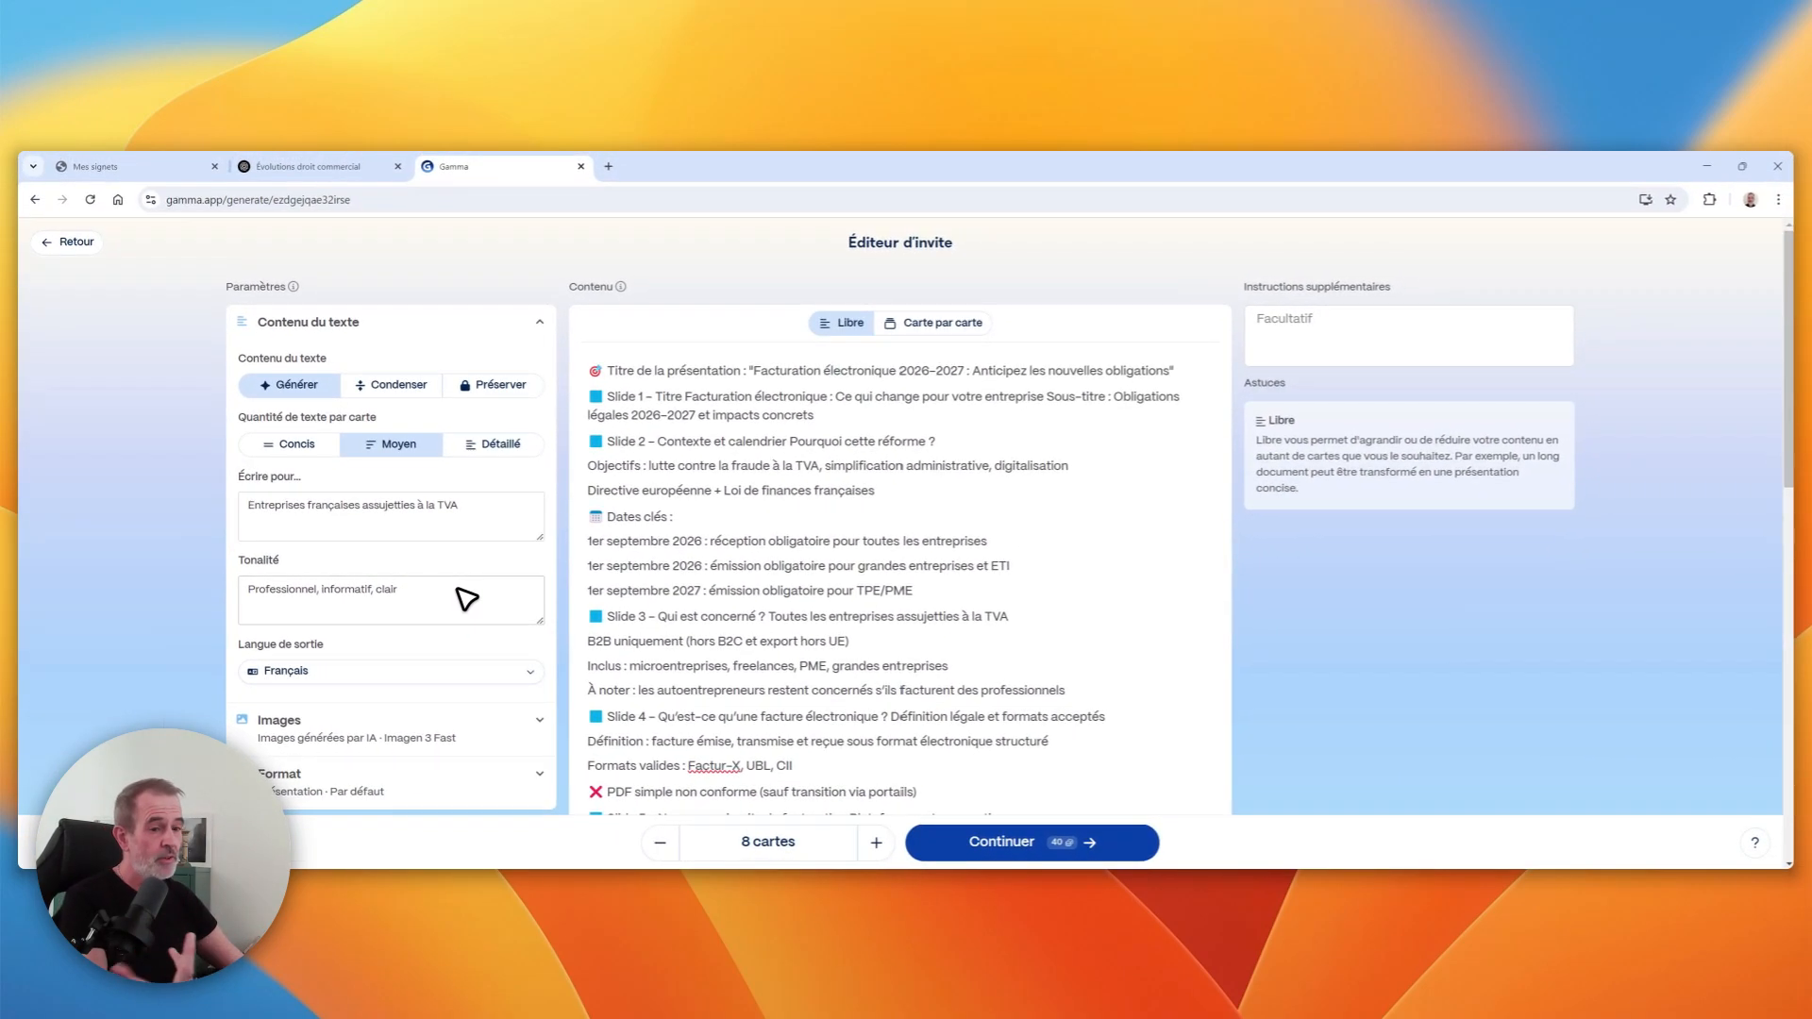
{"action": "scroll", "coordinate": [920, 589], "scroll_direction": "down", "scroll_amount": 12}
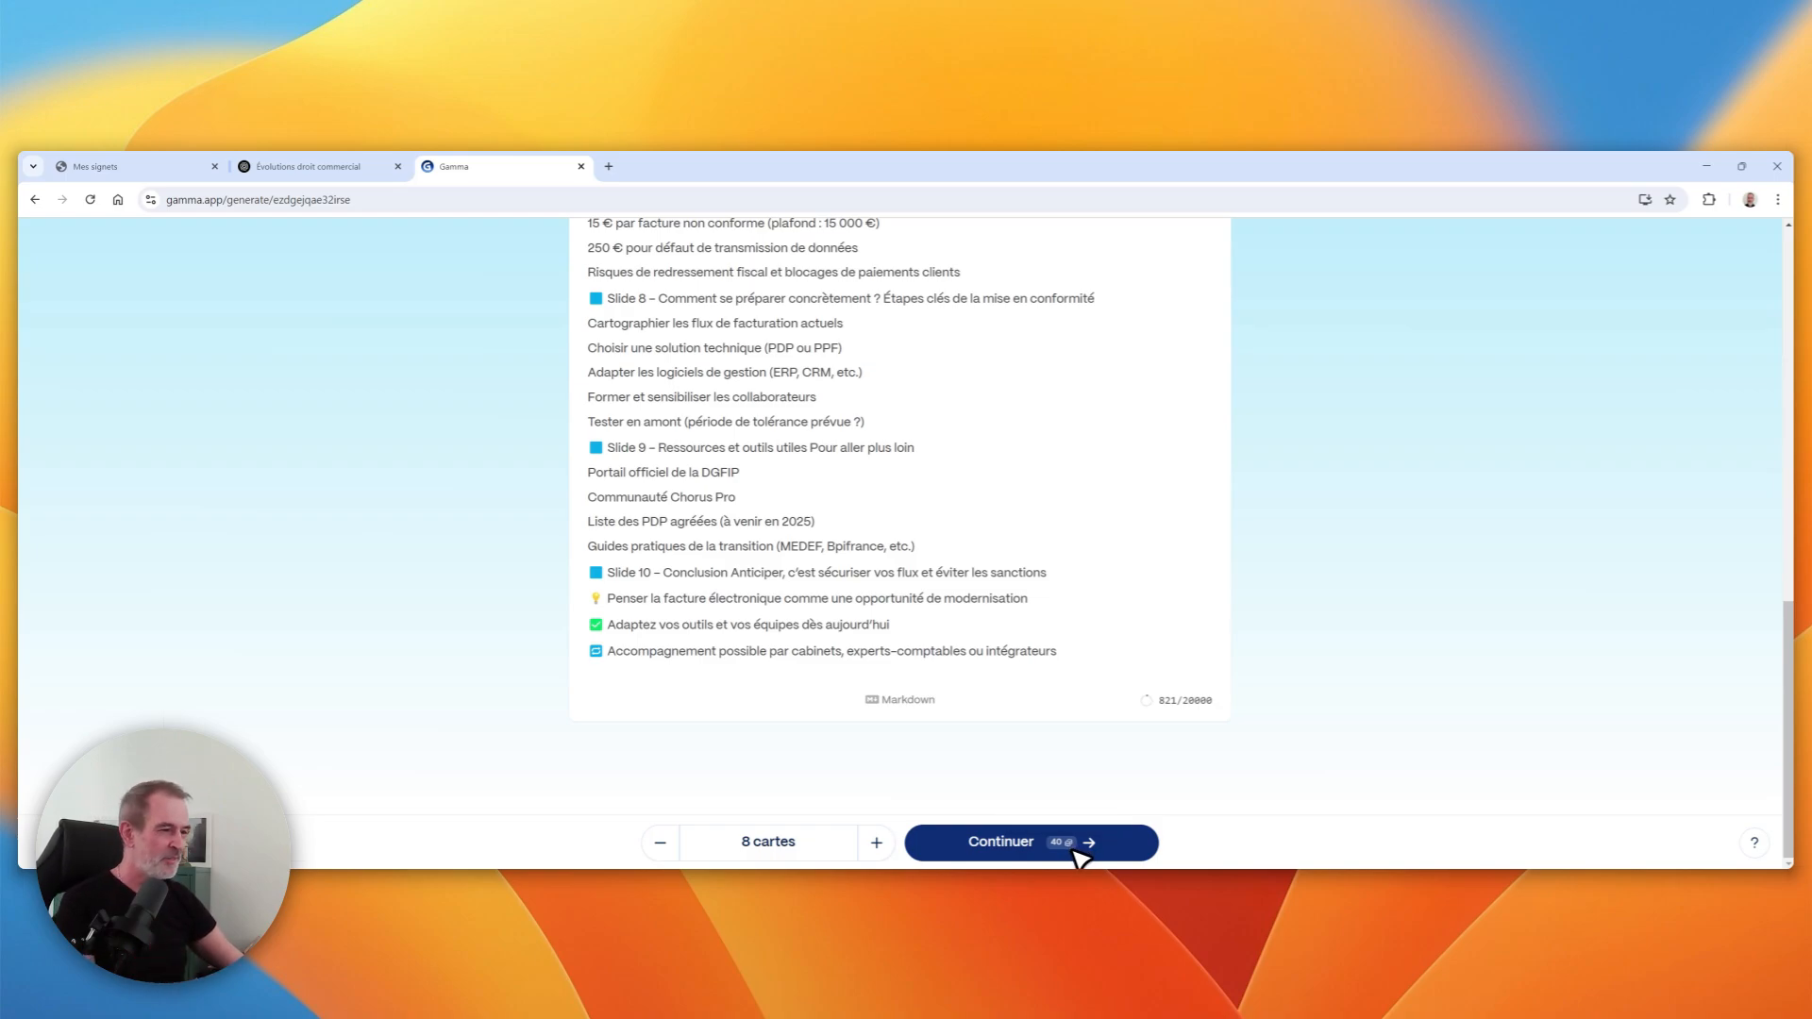
{"action": "scroll", "coordinate": [1090, 844], "scroll_direction": "up", "scroll_amount": 15}
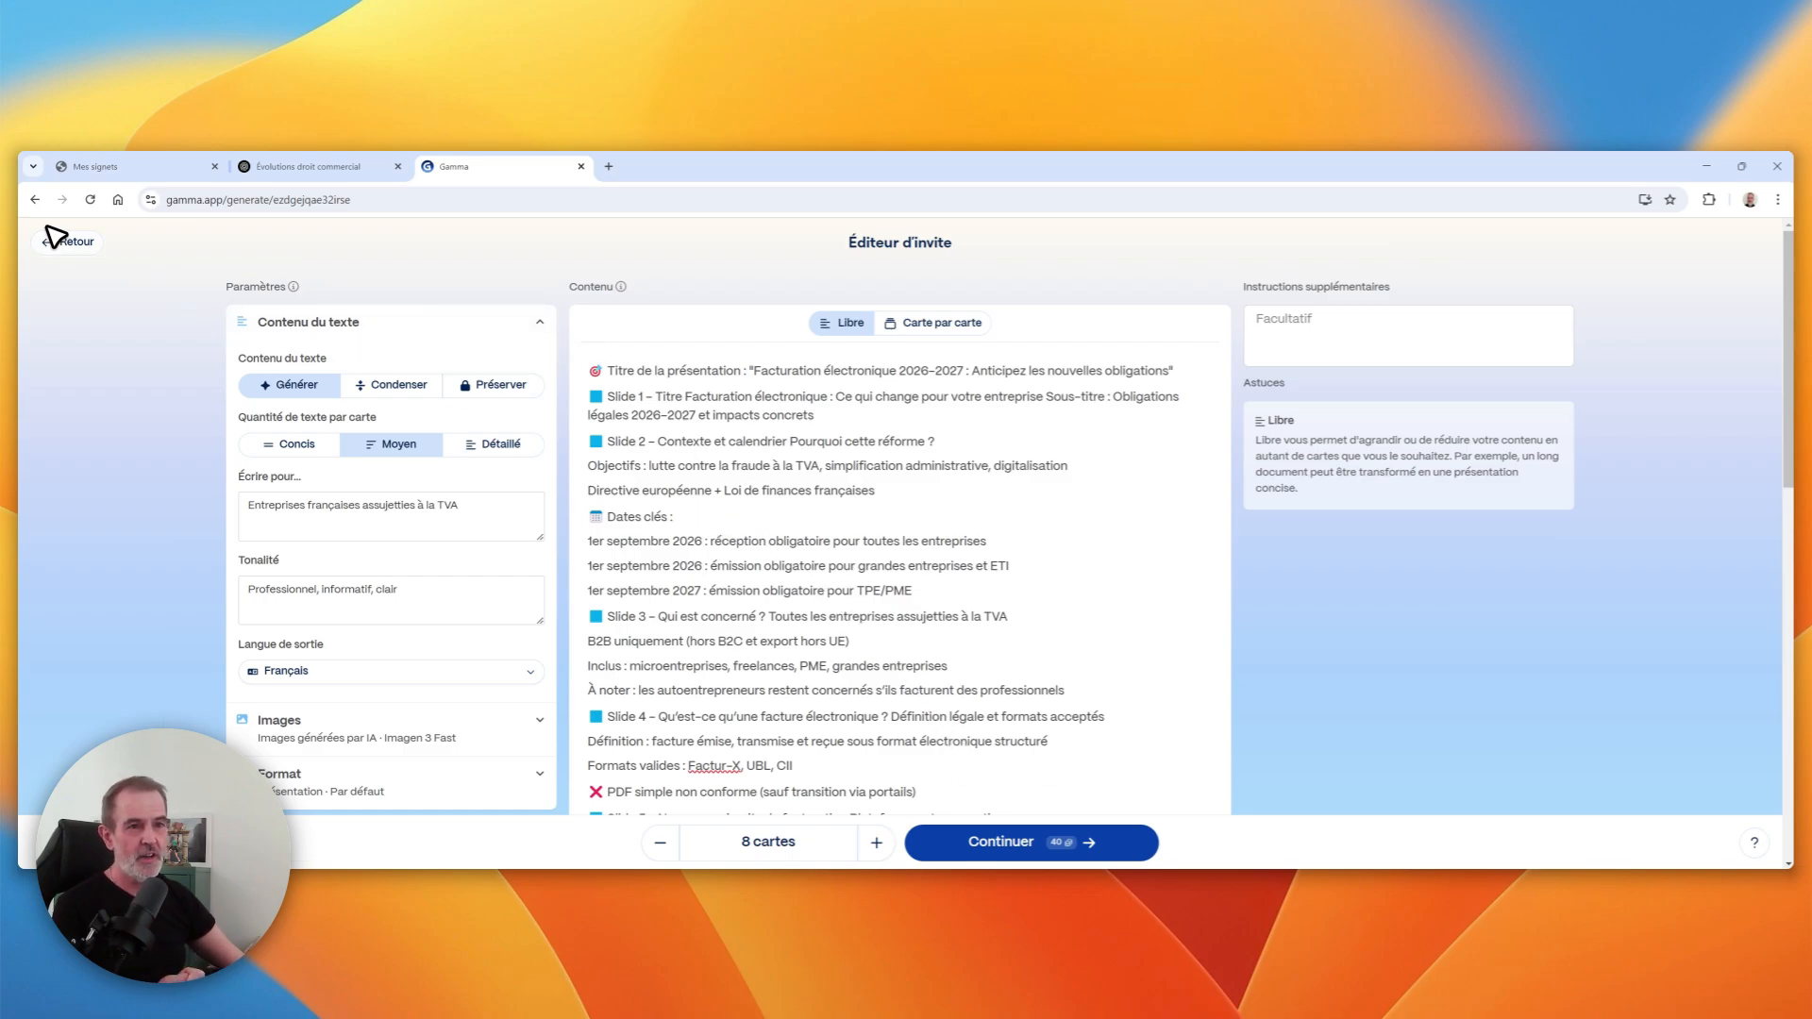
Step: Leave the prompt editor, open the already generated Untitled presentation on electronic invoicing and browse its slide thumbnails
{"action": "left_click", "coordinate": [58, 238]}
{"action": "left_click", "coordinate": [66, 242]}
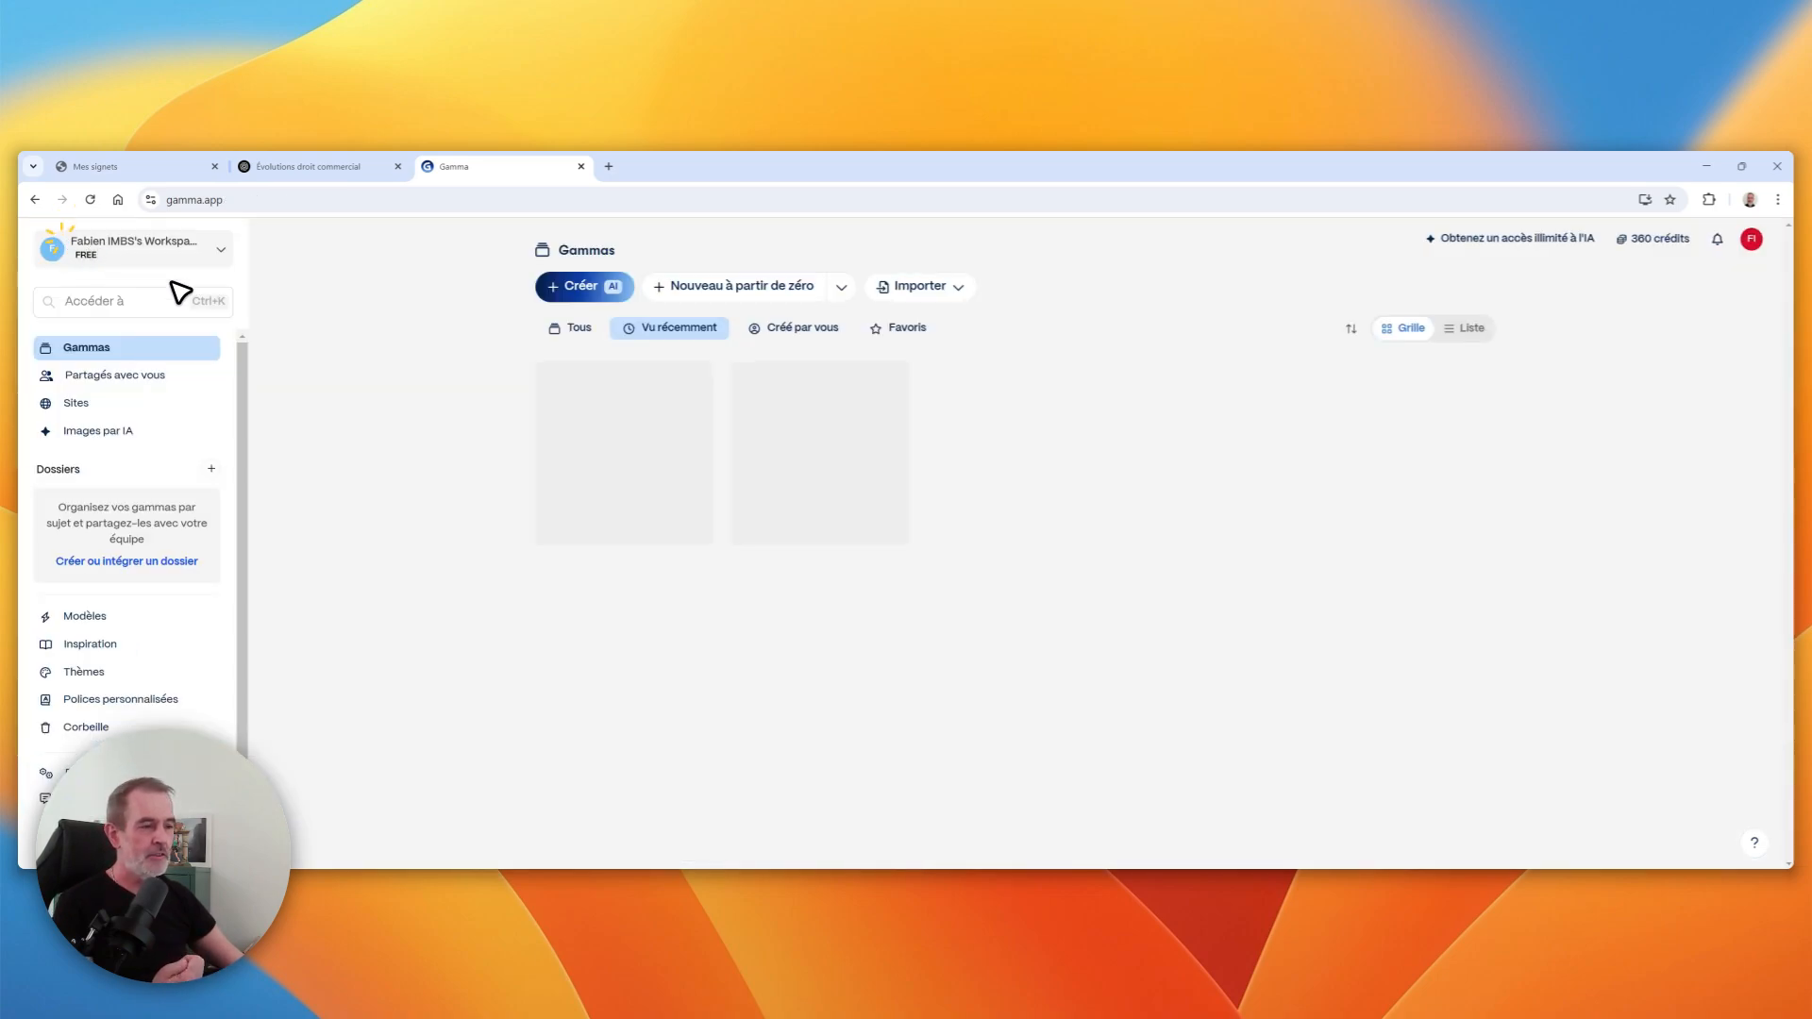
{"action": "left_click", "coordinate": [625, 424]}
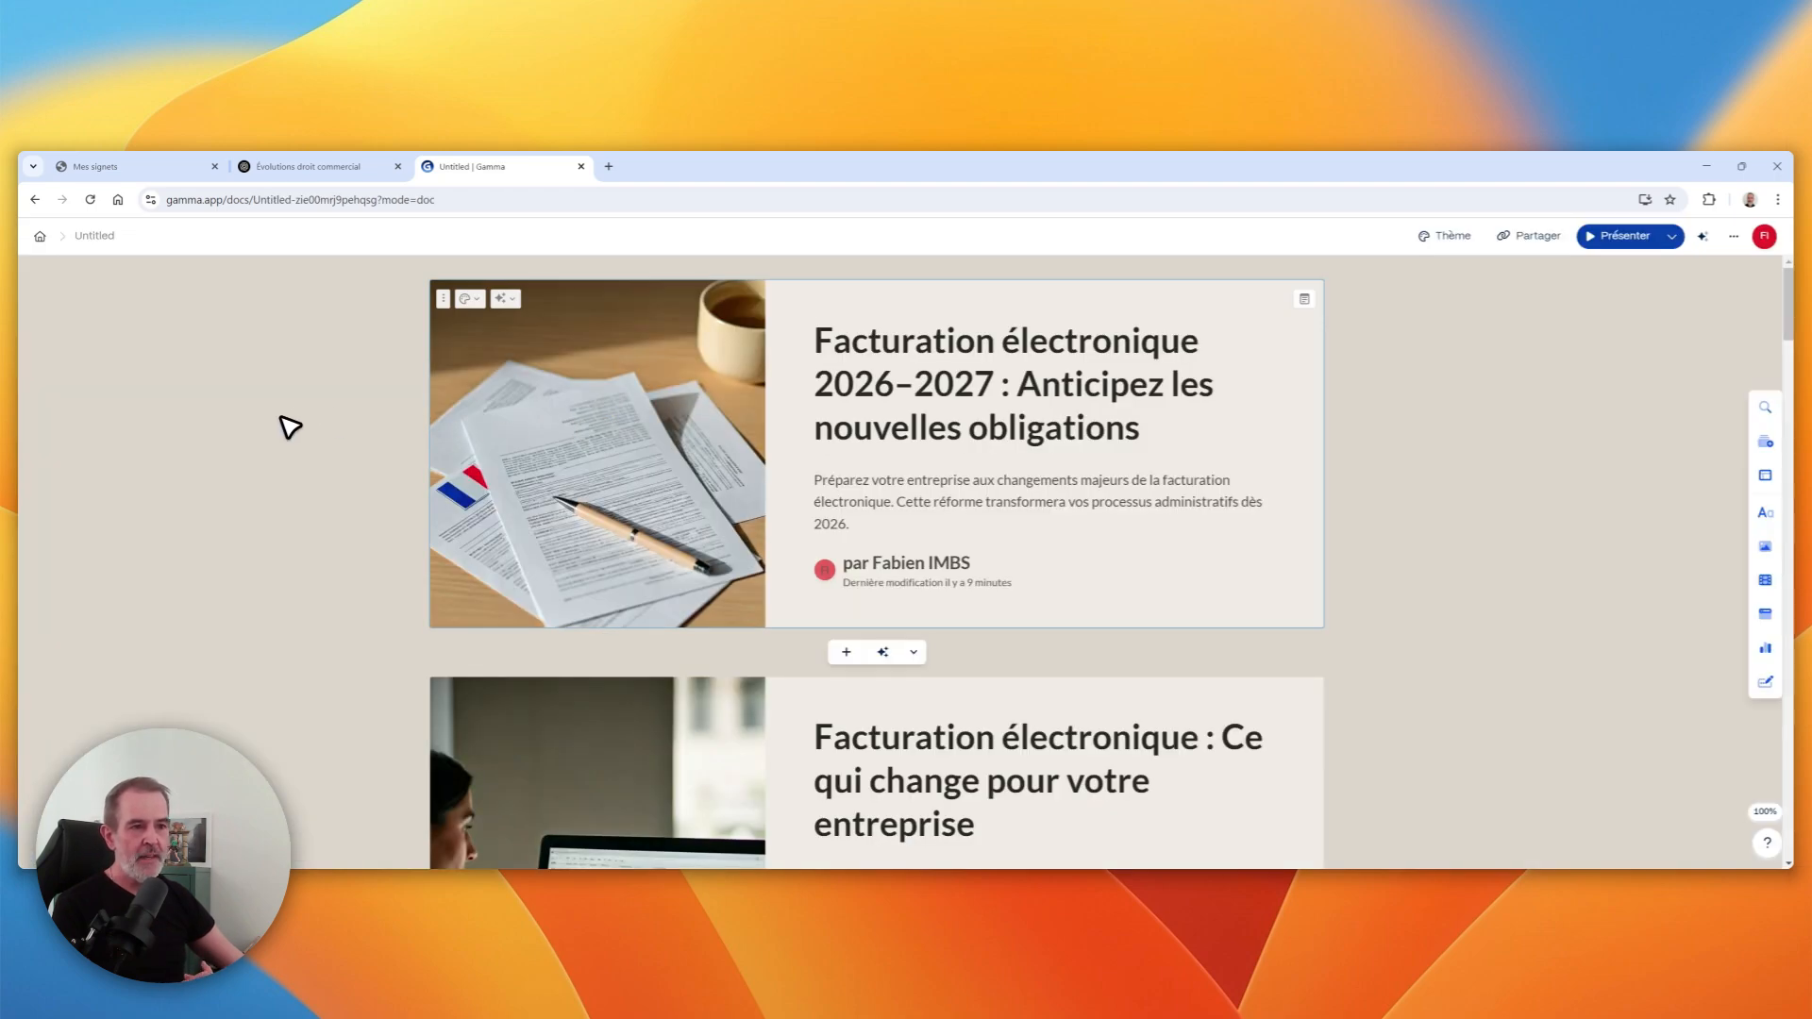
{"action": "mouse_move", "coordinate": [61, 428]}
{"action": "scroll", "coordinate": [104, 453], "scroll_direction": "down", "scroll_amount": 2}
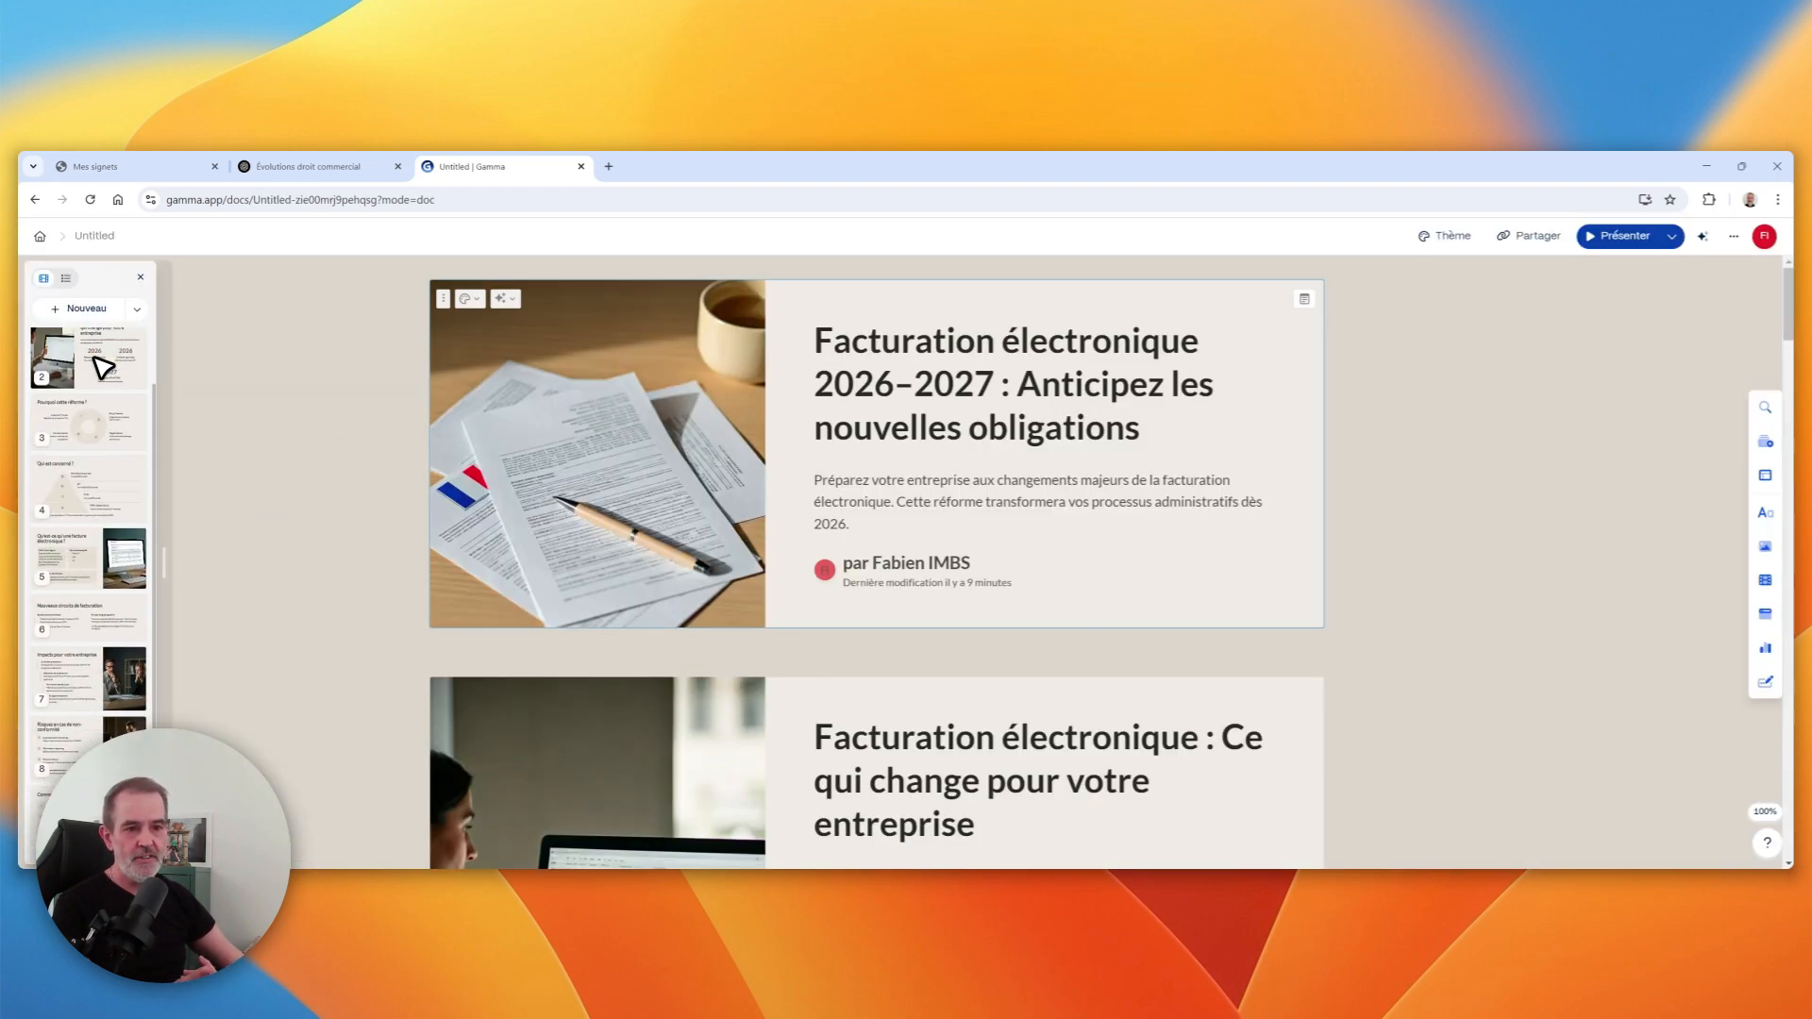
{"action": "scroll", "coordinate": [85, 517], "scroll_direction": "up", "scroll_amount": 2}
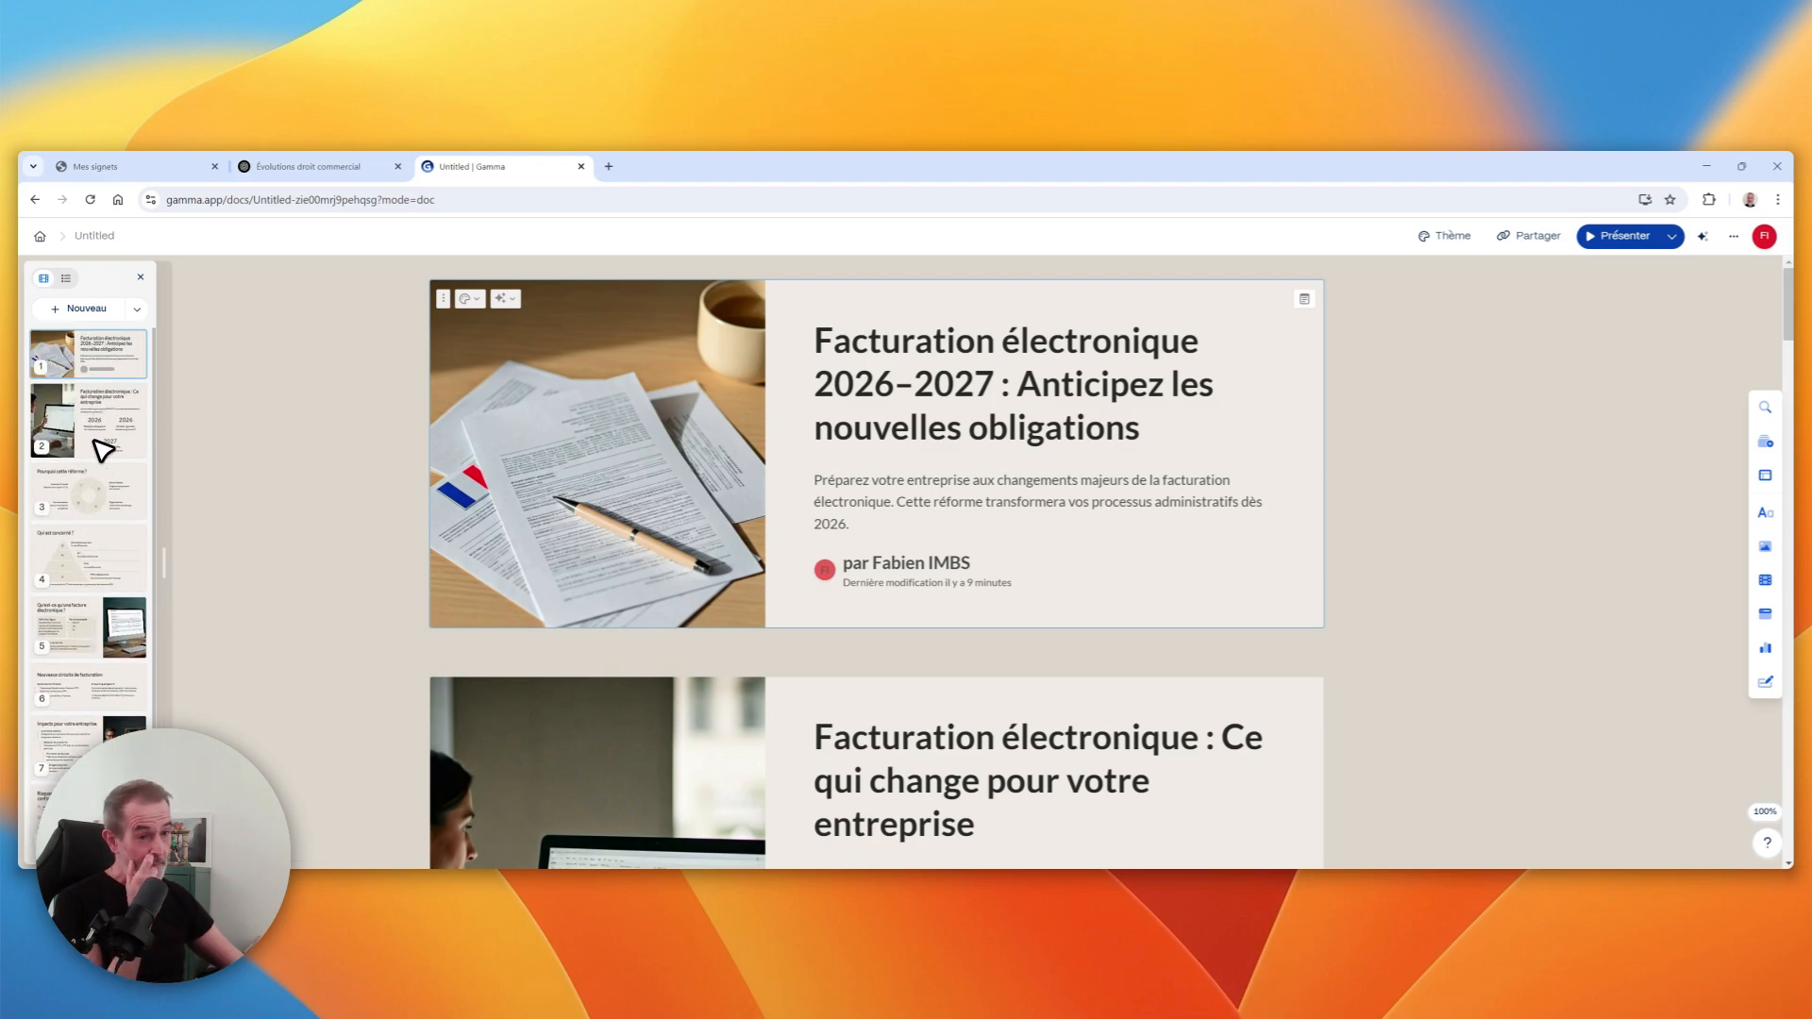
Step: Review the slide thumbnails and the opening slides of the presentation, from the title slide through "Qui est concerné ?"
{"action": "scroll", "coordinate": [97, 630], "scroll_direction": "down", "scroll_amount": 2}
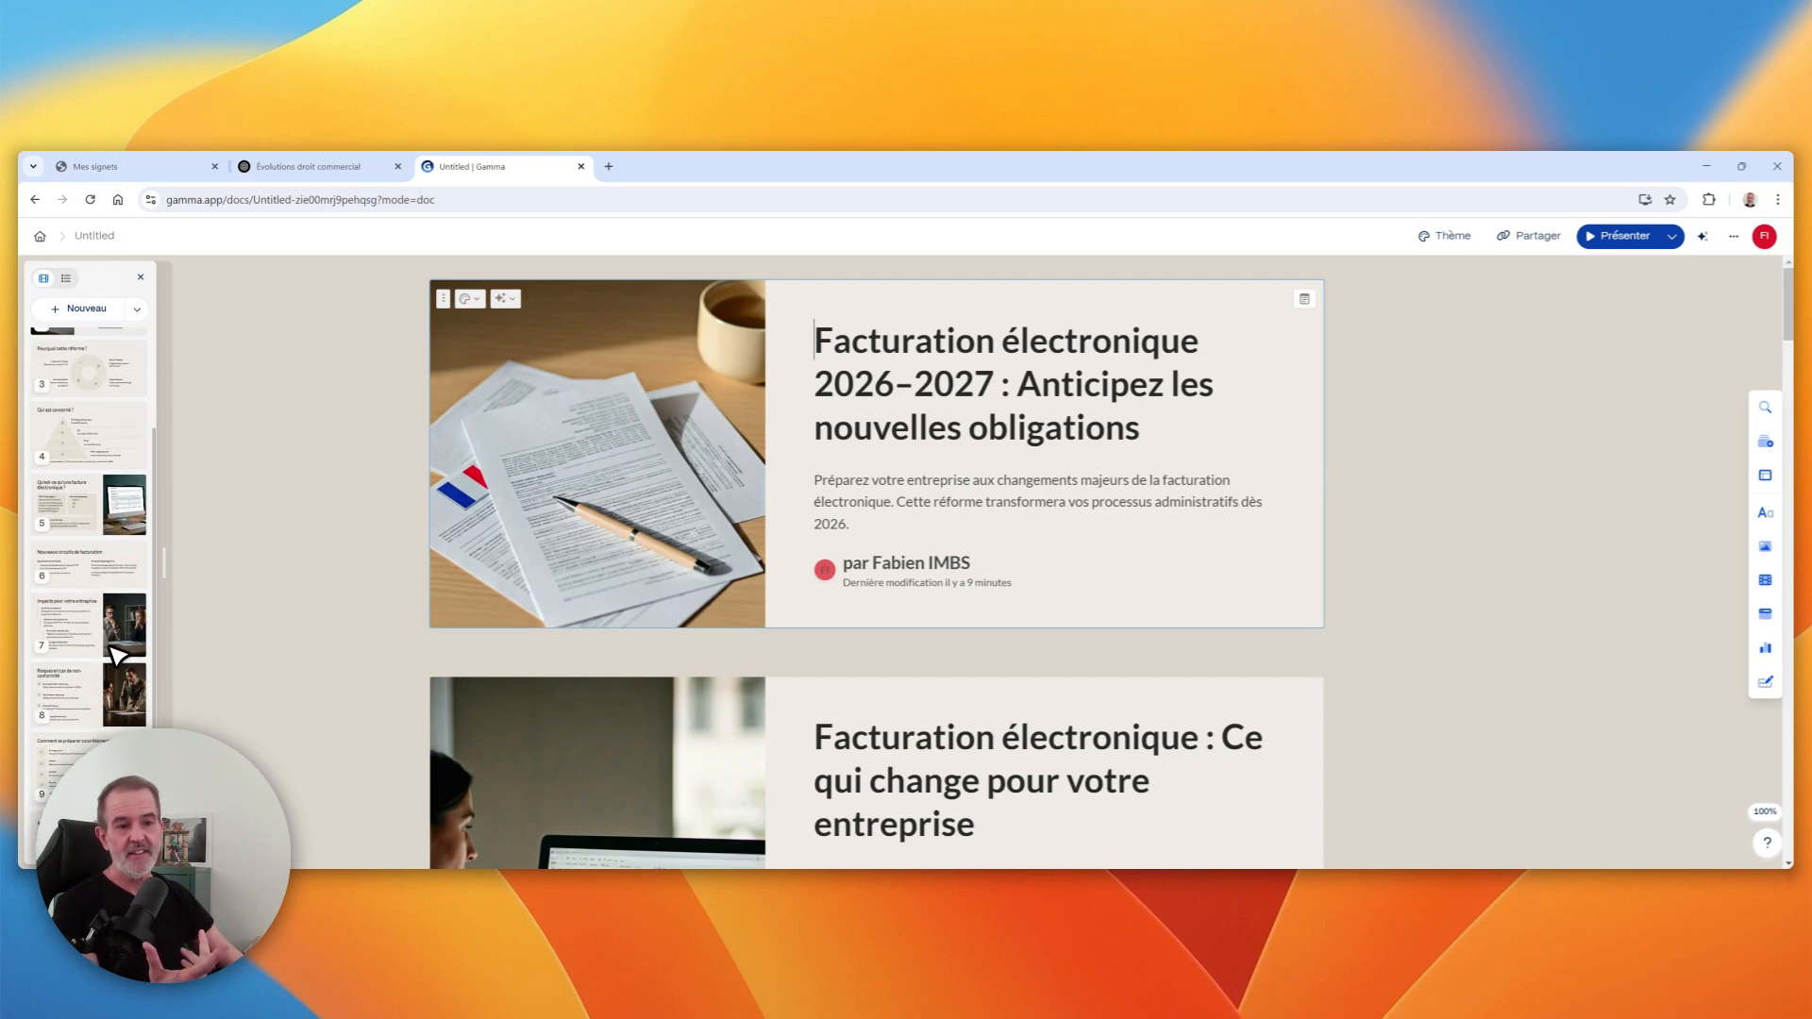
{"action": "scroll", "coordinate": [121, 640], "scroll_direction": "up", "scroll_amount": 2}
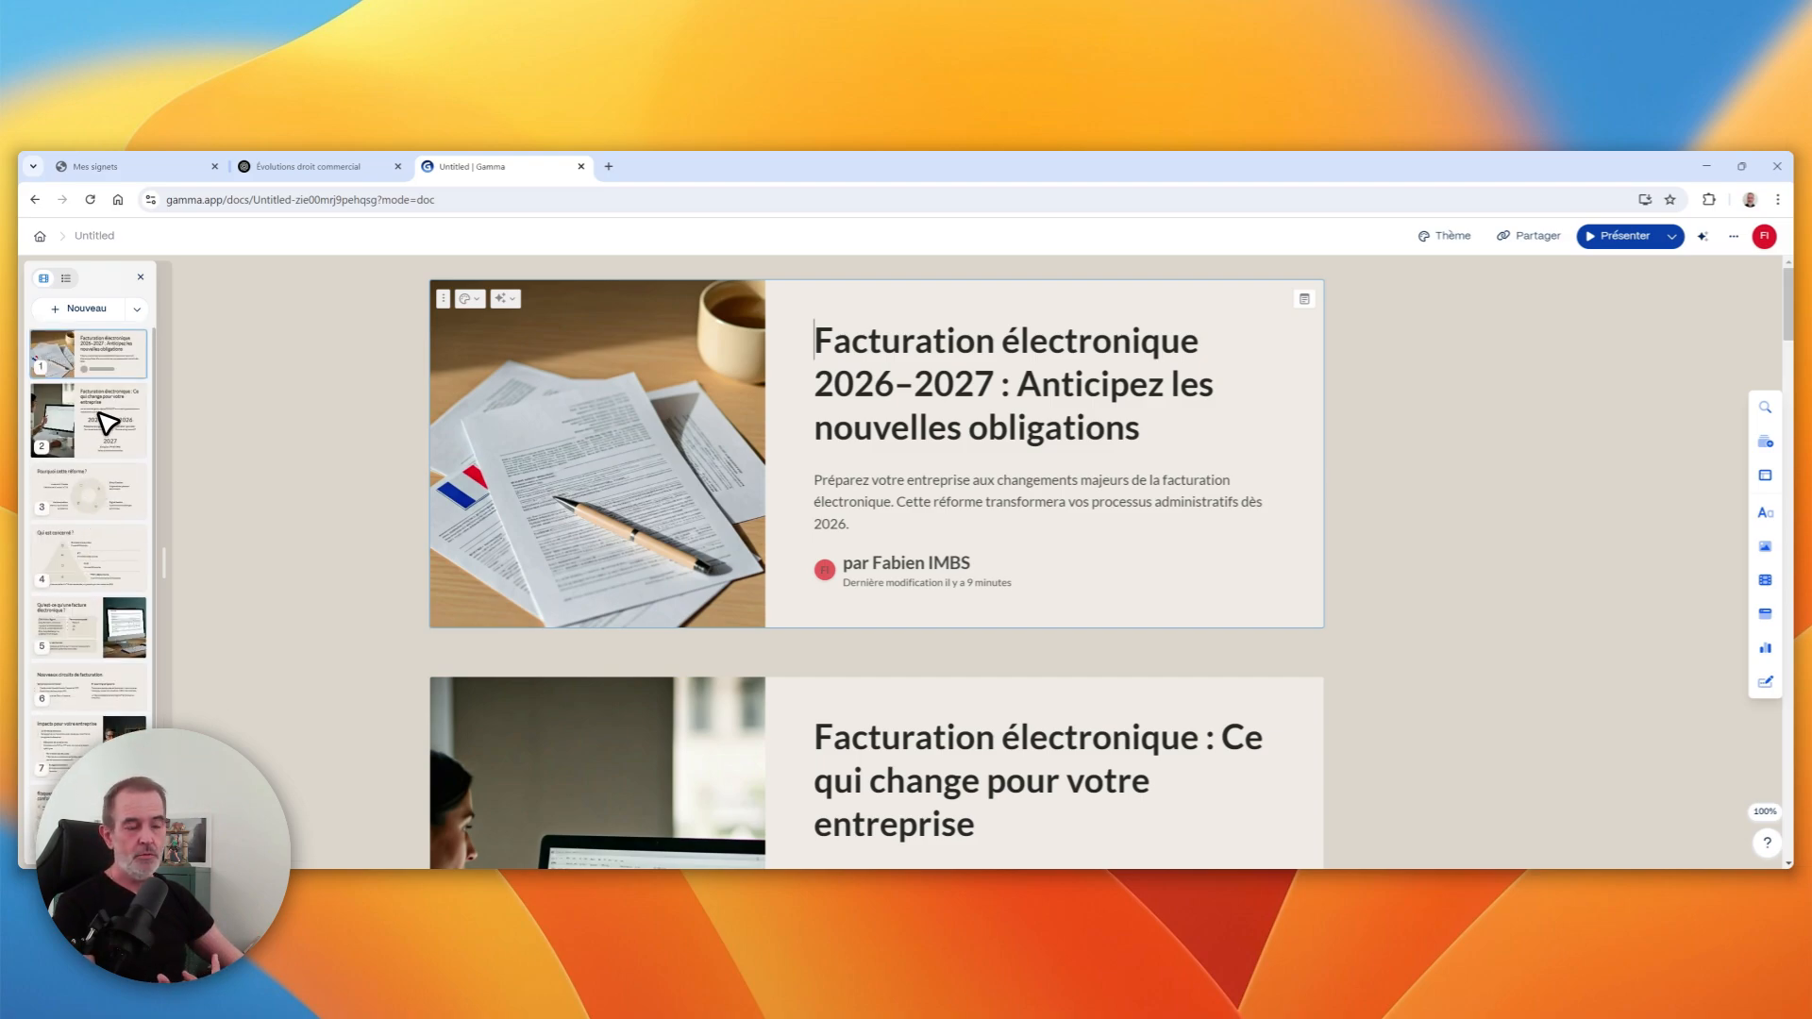
{"action": "scroll", "coordinate": [1064, 521], "scroll_direction": "down", "scroll_amount": 5}
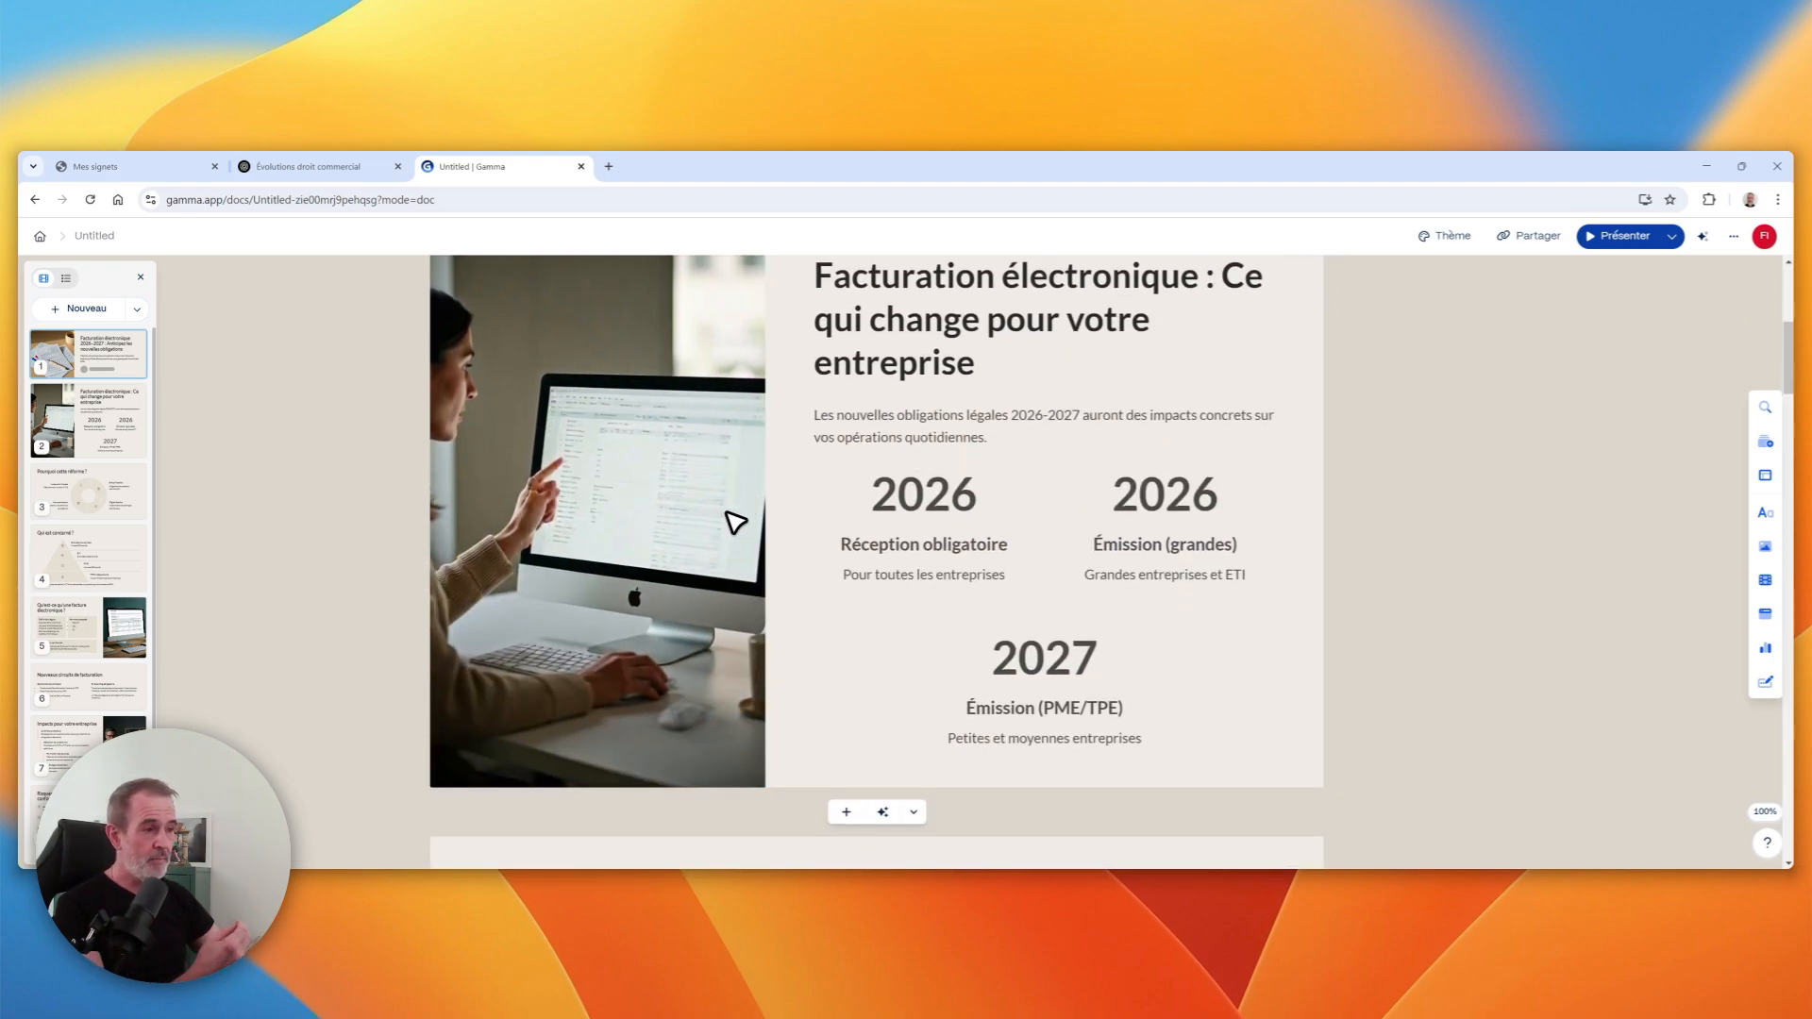
{"action": "scroll", "coordinate": [1036, 566], "scroll_direction": "down", "scroll_amount": 4}
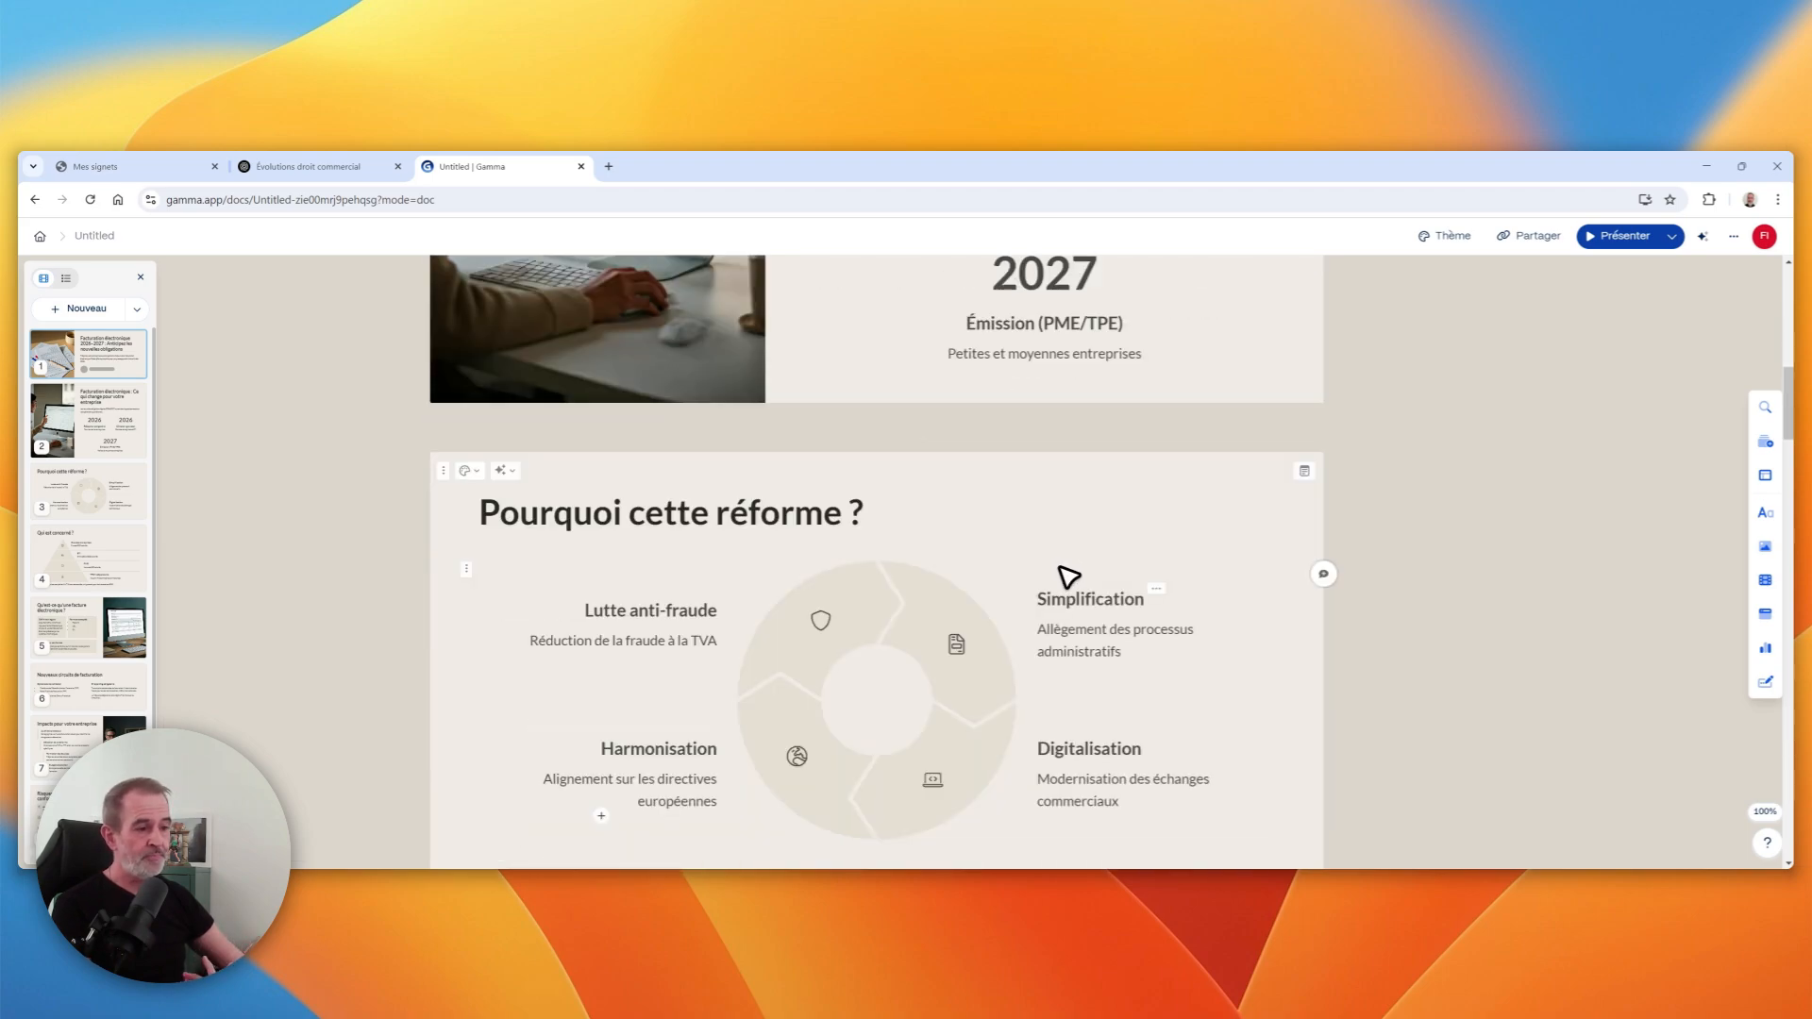
{"action": "scroll", "coordinate": [1066, 576], "scroll_direction": "down", "scroll_amount": 2}
{"action": "scroll", "coordinate": [995, 557], "scroll_direction": "down", "scroll_amount": 10}
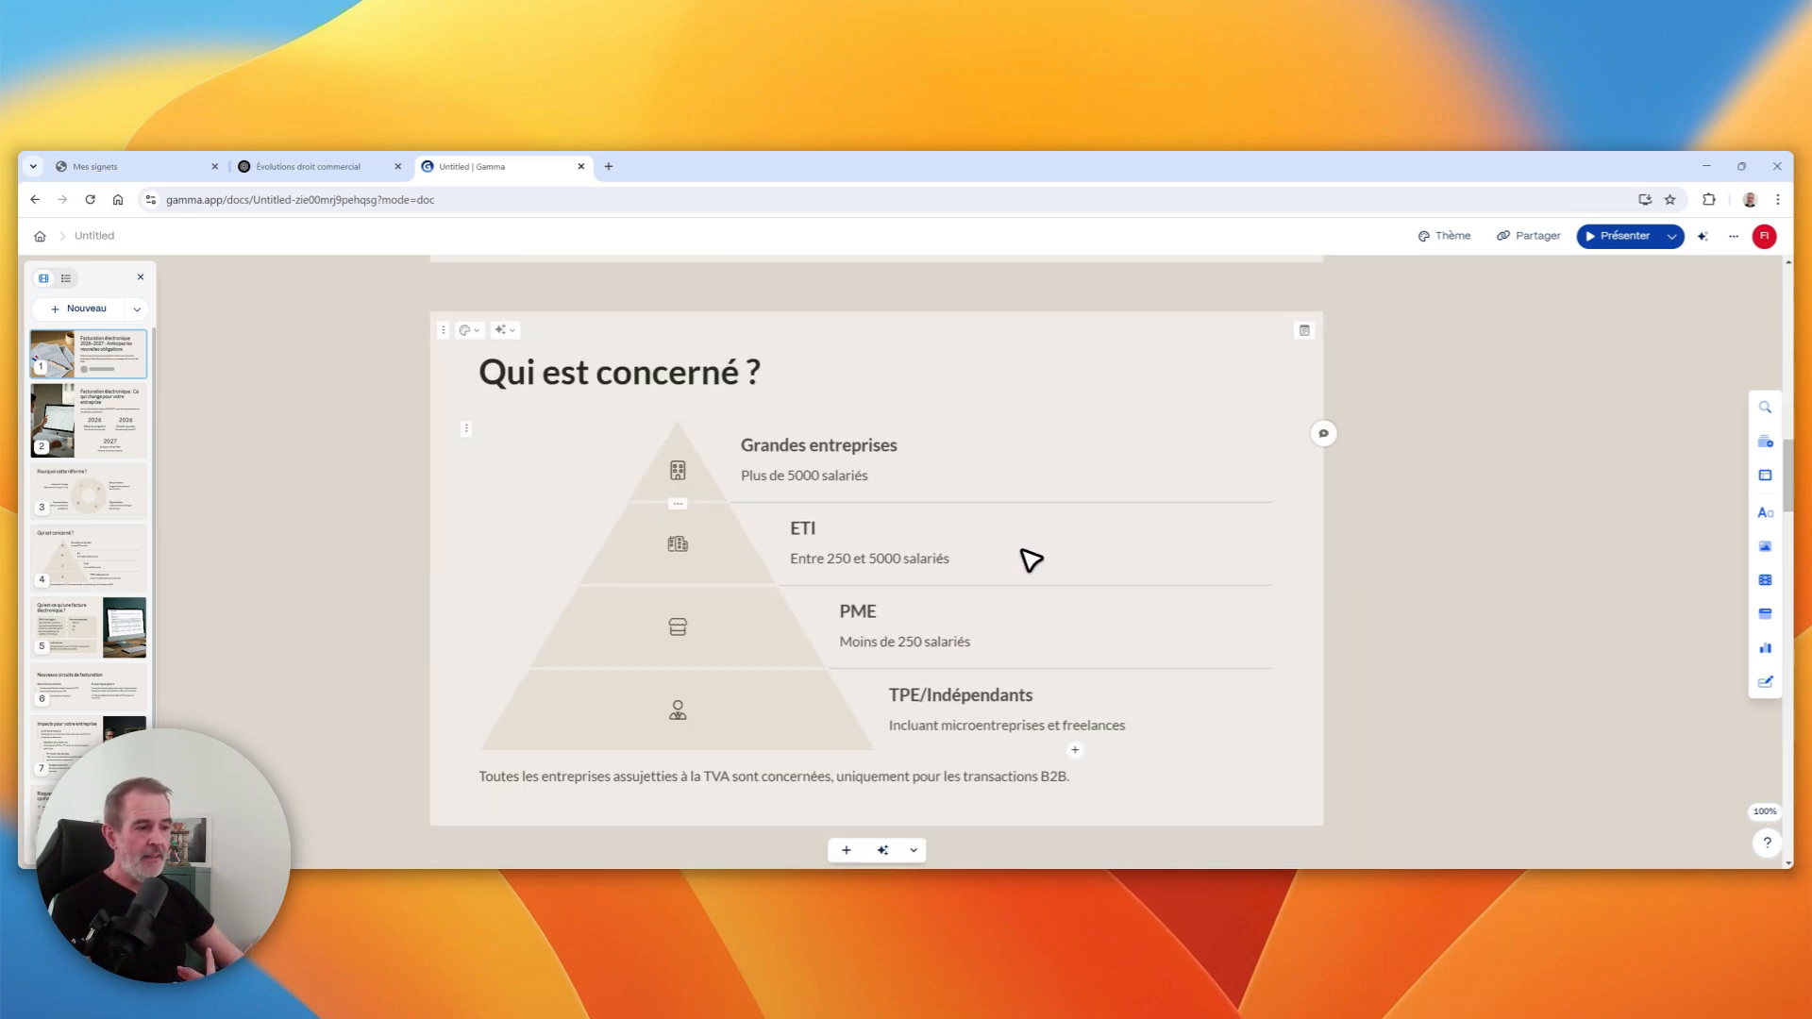
Step: Examine the content and layout of the remaining slides, from "Qu'est-ce qu'une facture électronique ?" to "Ressources et outils utiles"
{"action": "scroll", "coordinate": [1029, 563], "scroll_direction": "down", "scroll_amount": 3}
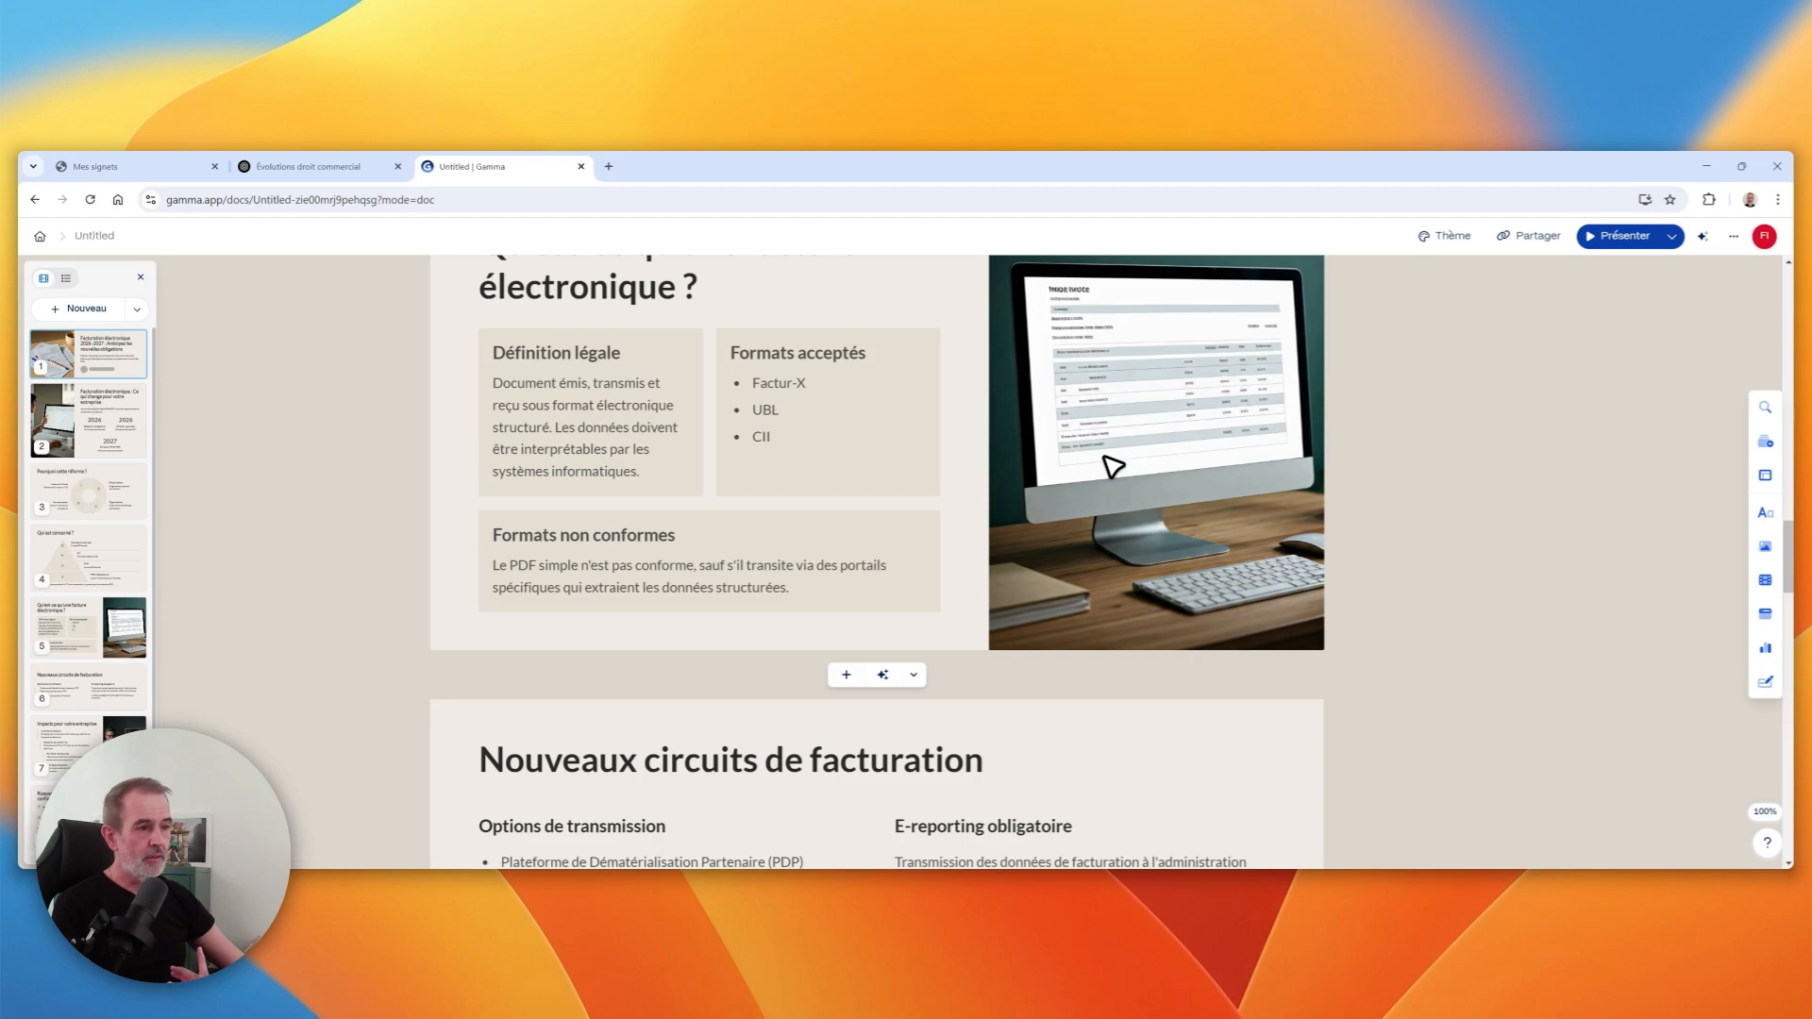
{"action": "scroll", "coordinate": [1038, 509], "scroll_direction": "down", "scroll_amount": 1}
{"action": "scroll", "coordinate": [661, 387], "scroll_direction": "up", "scroll_amount": 3}
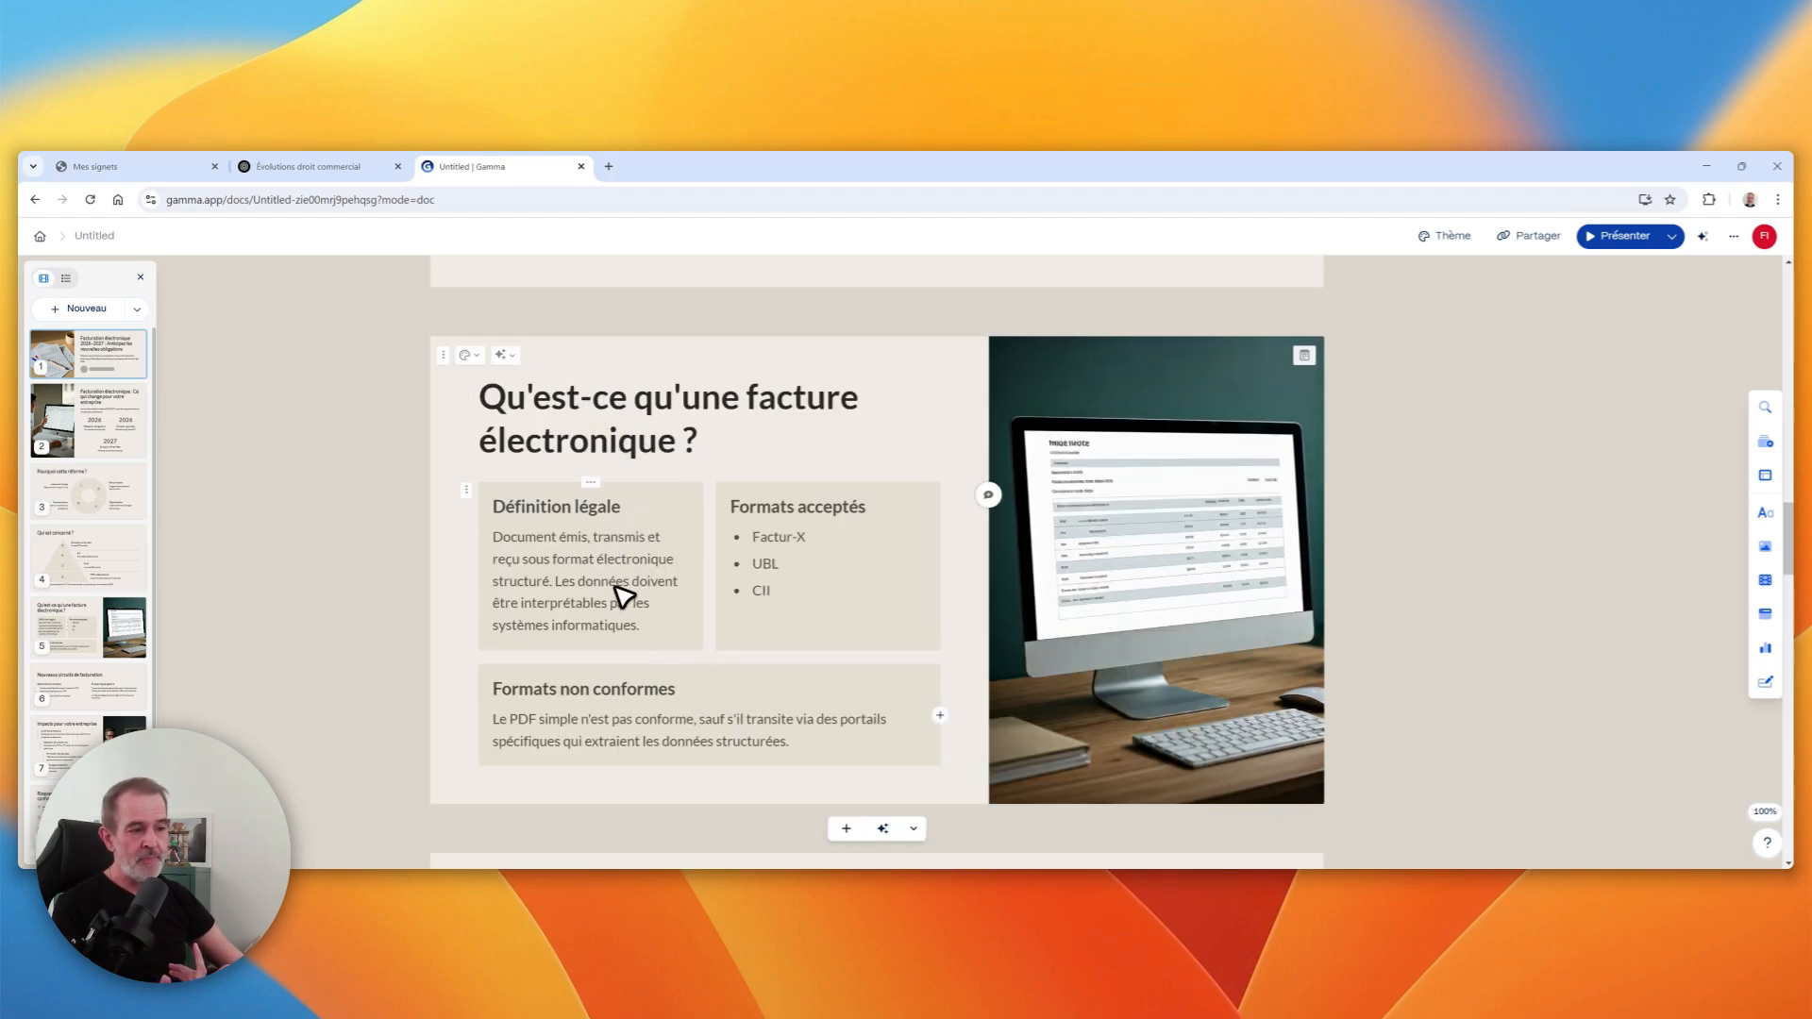
{"action": "scroll", "coordinate": [688, 597], "scroll_direction": "down", "scroll_amount": 6}
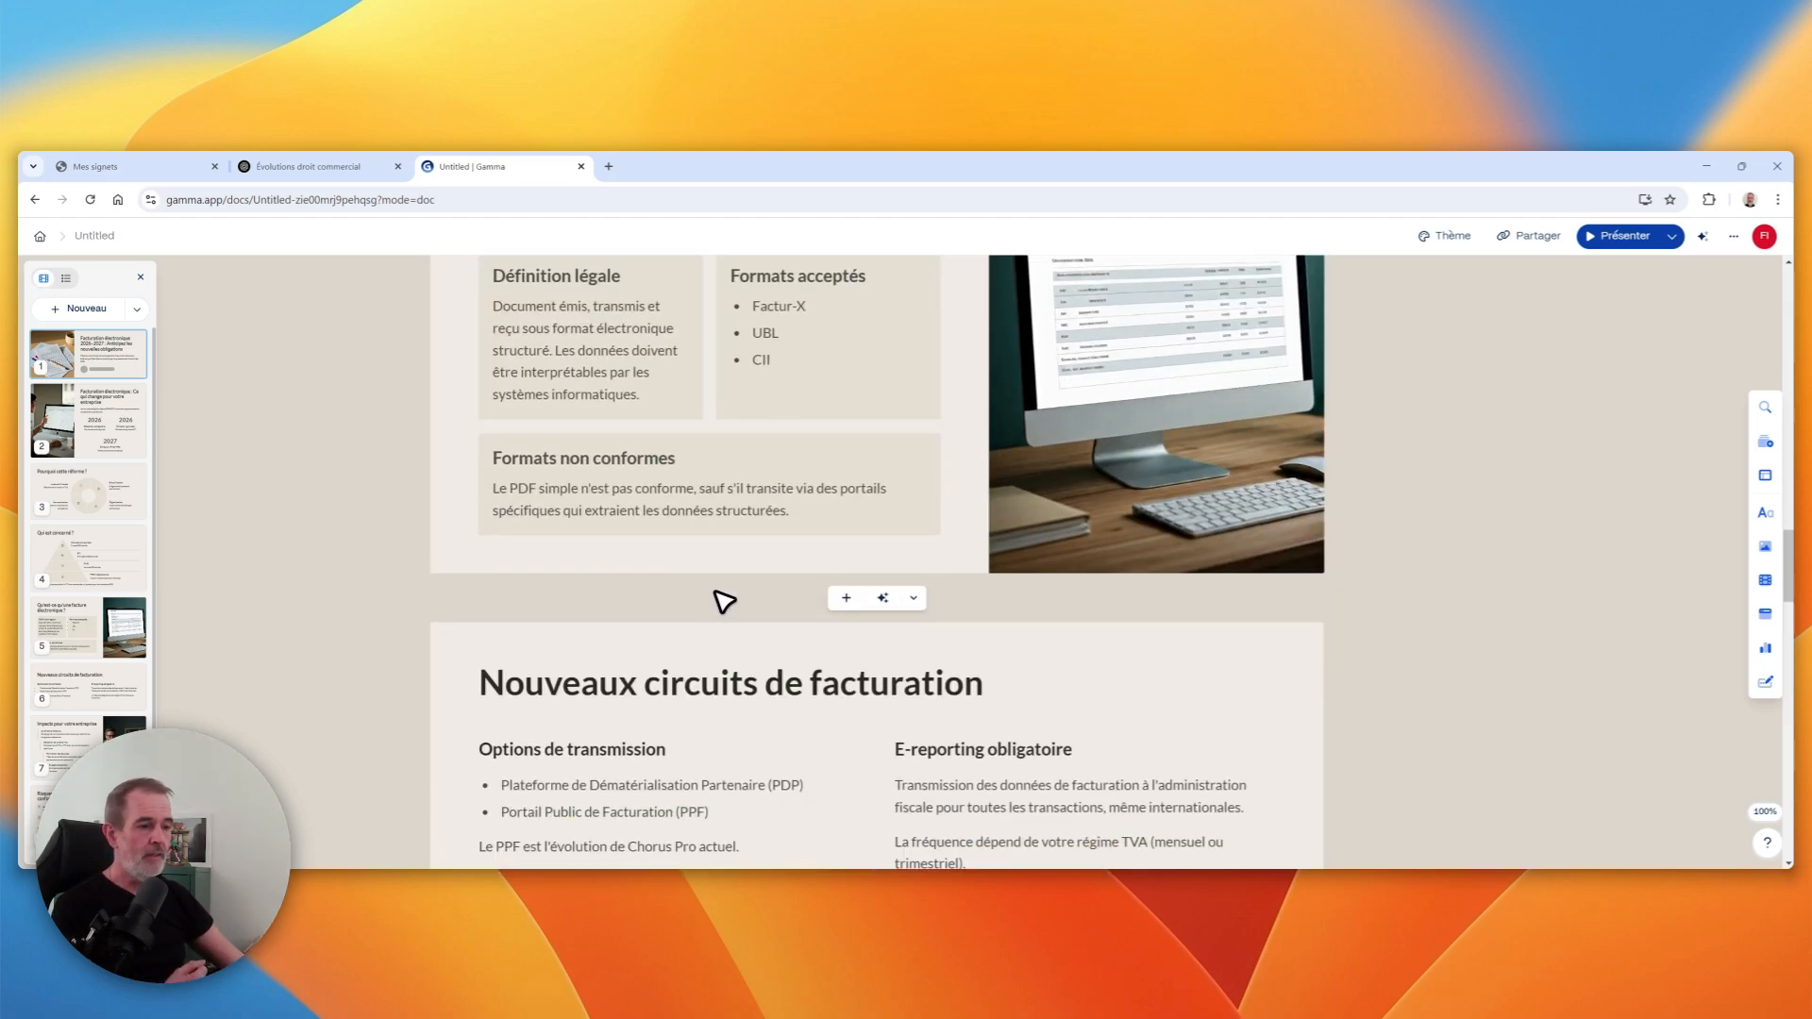
{"action": "scroll", "coordinate": [731, 600], "scroll_direction": "down", "scroll_amount": 5}
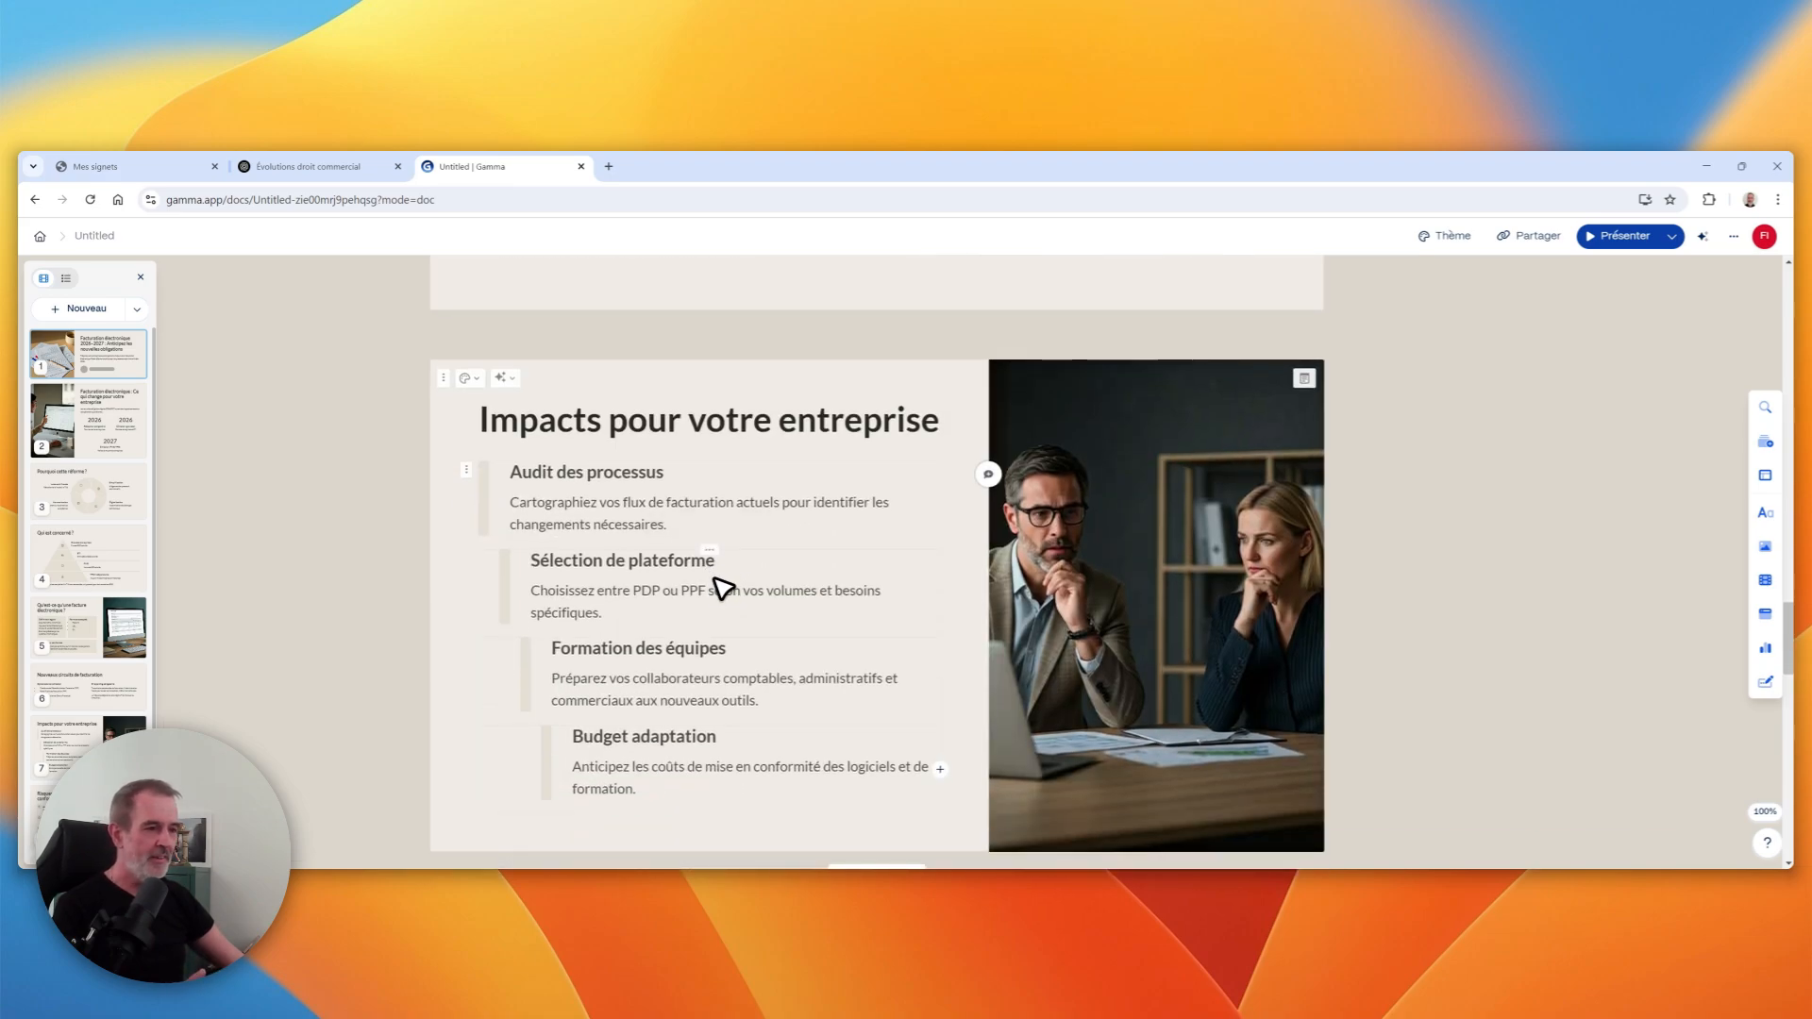
{"action": "scroll", "coordinate": [741, 595], "scroll_direction": "down", "scroll_amount": 11}
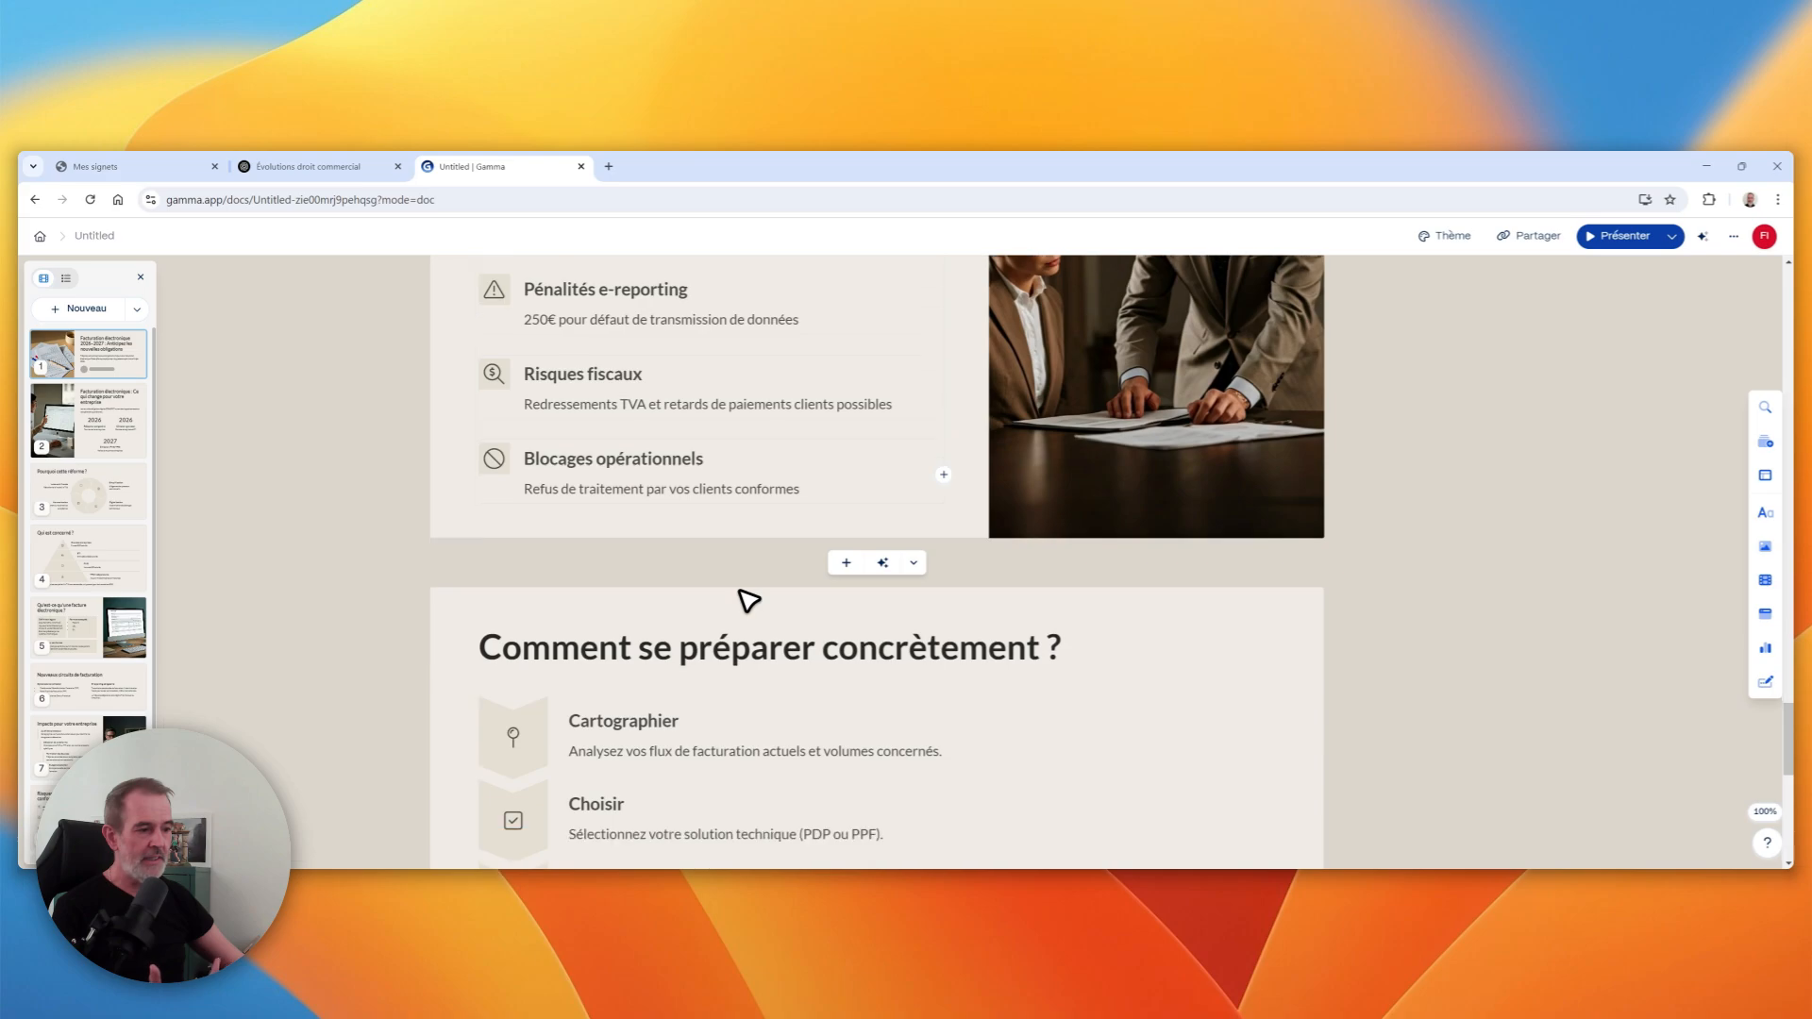
{"action": "scroll", "coordinate": [746, 599], "scroll_direction": "down", "scroll_amount": 9}
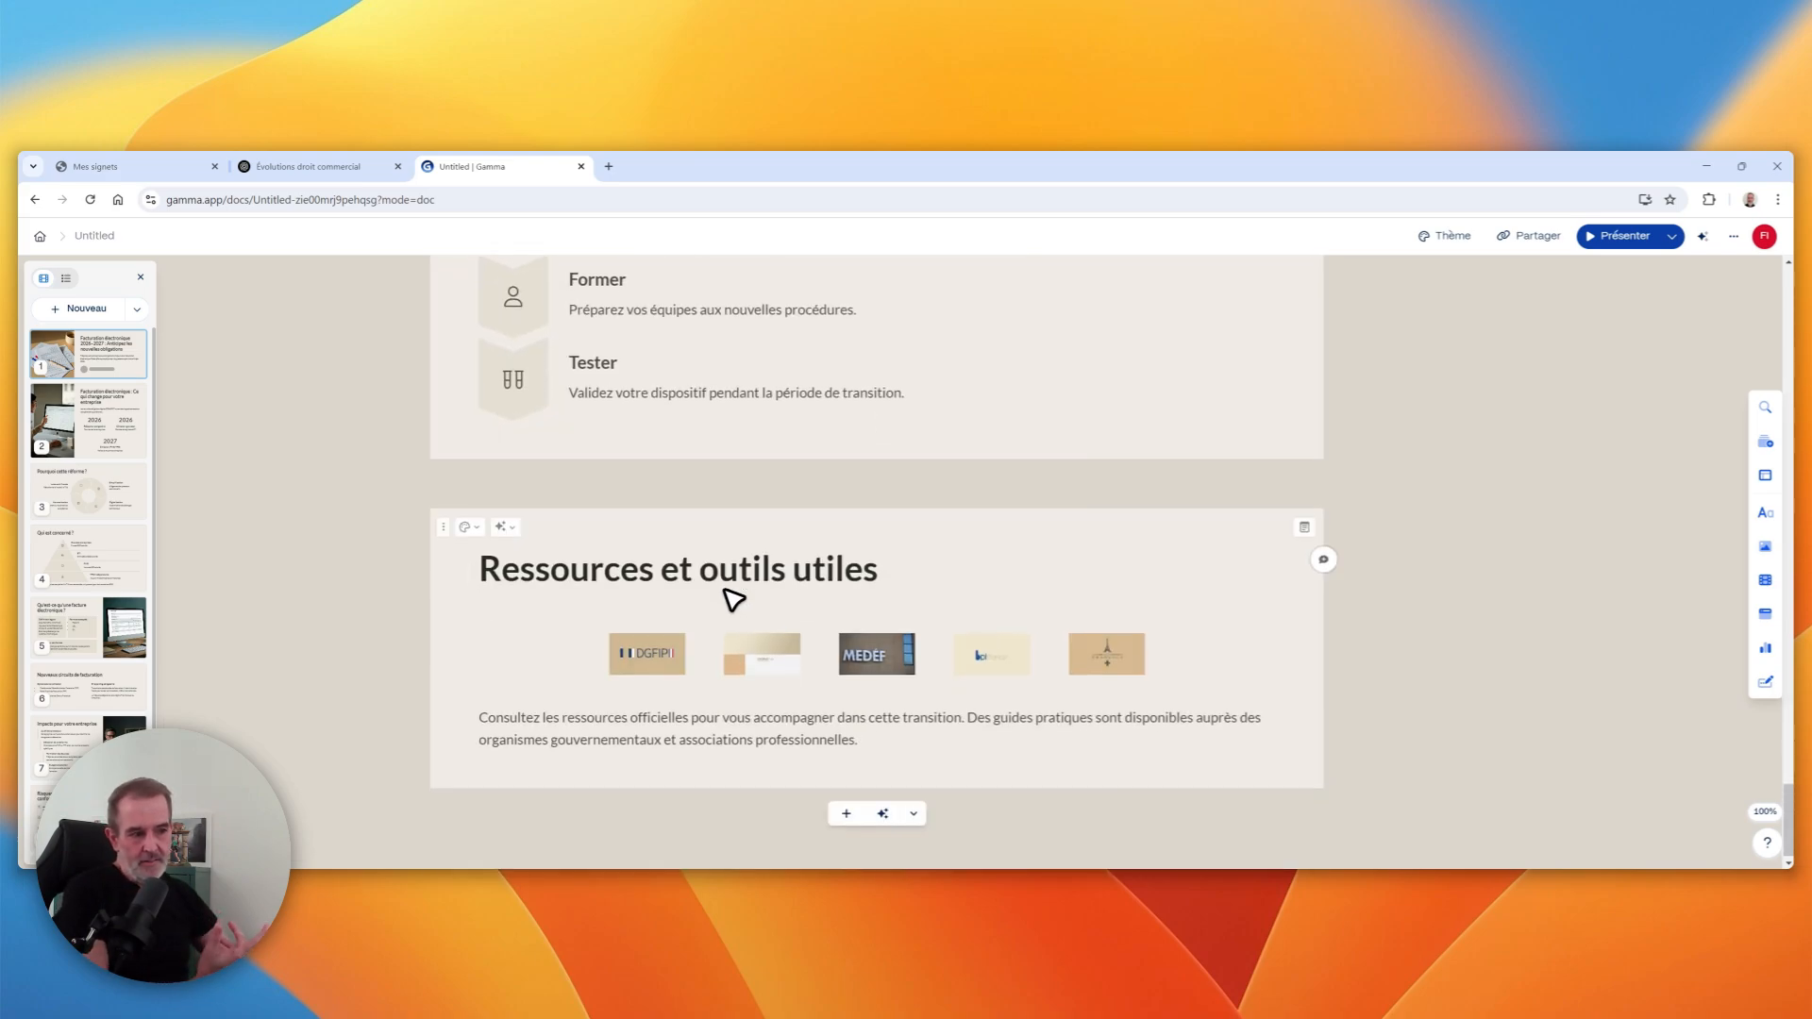
Step: Look back over the slides in reverse order, from "Ressources et outils utiles" up to "Pourquoi cette réforme ?"
{"action": "scroll", "coordinate": [734, 598], "scroll_direction": "up", "scroll_amount": 15}
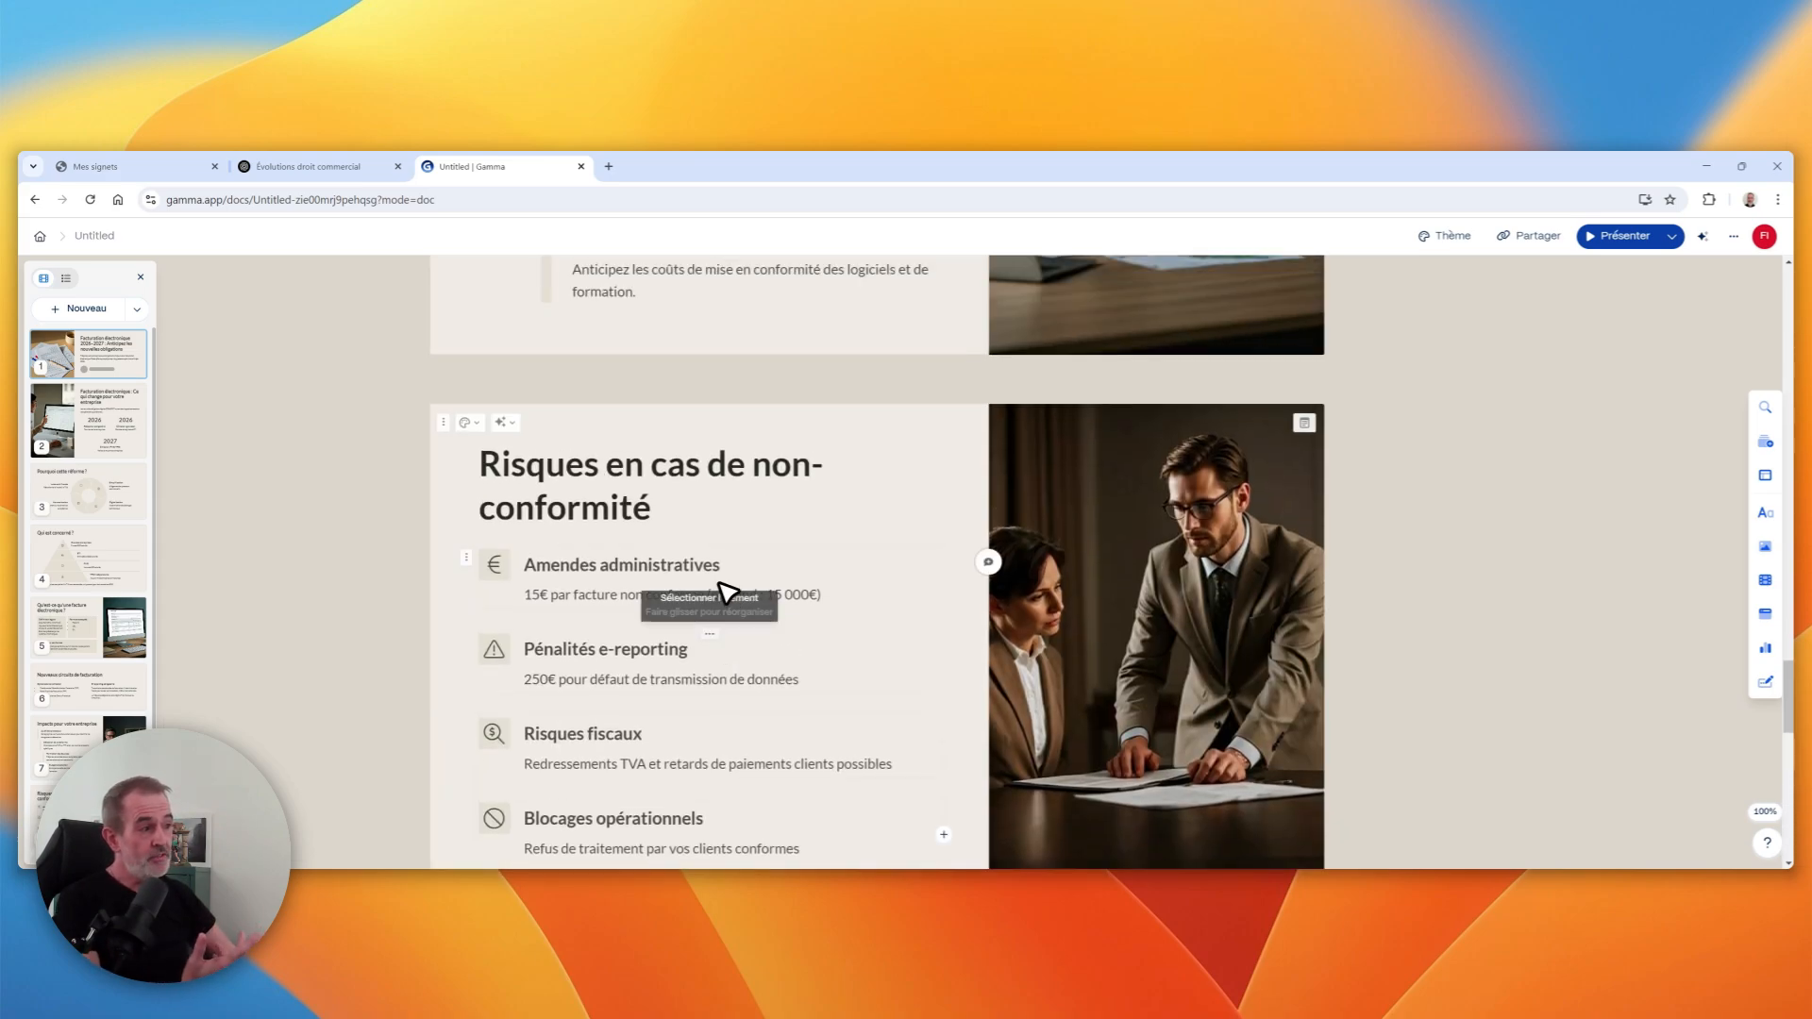
{"action": "scroll", "coordinate": [728, 593], "scroll_direction": "up", "scroll_amount": 20}
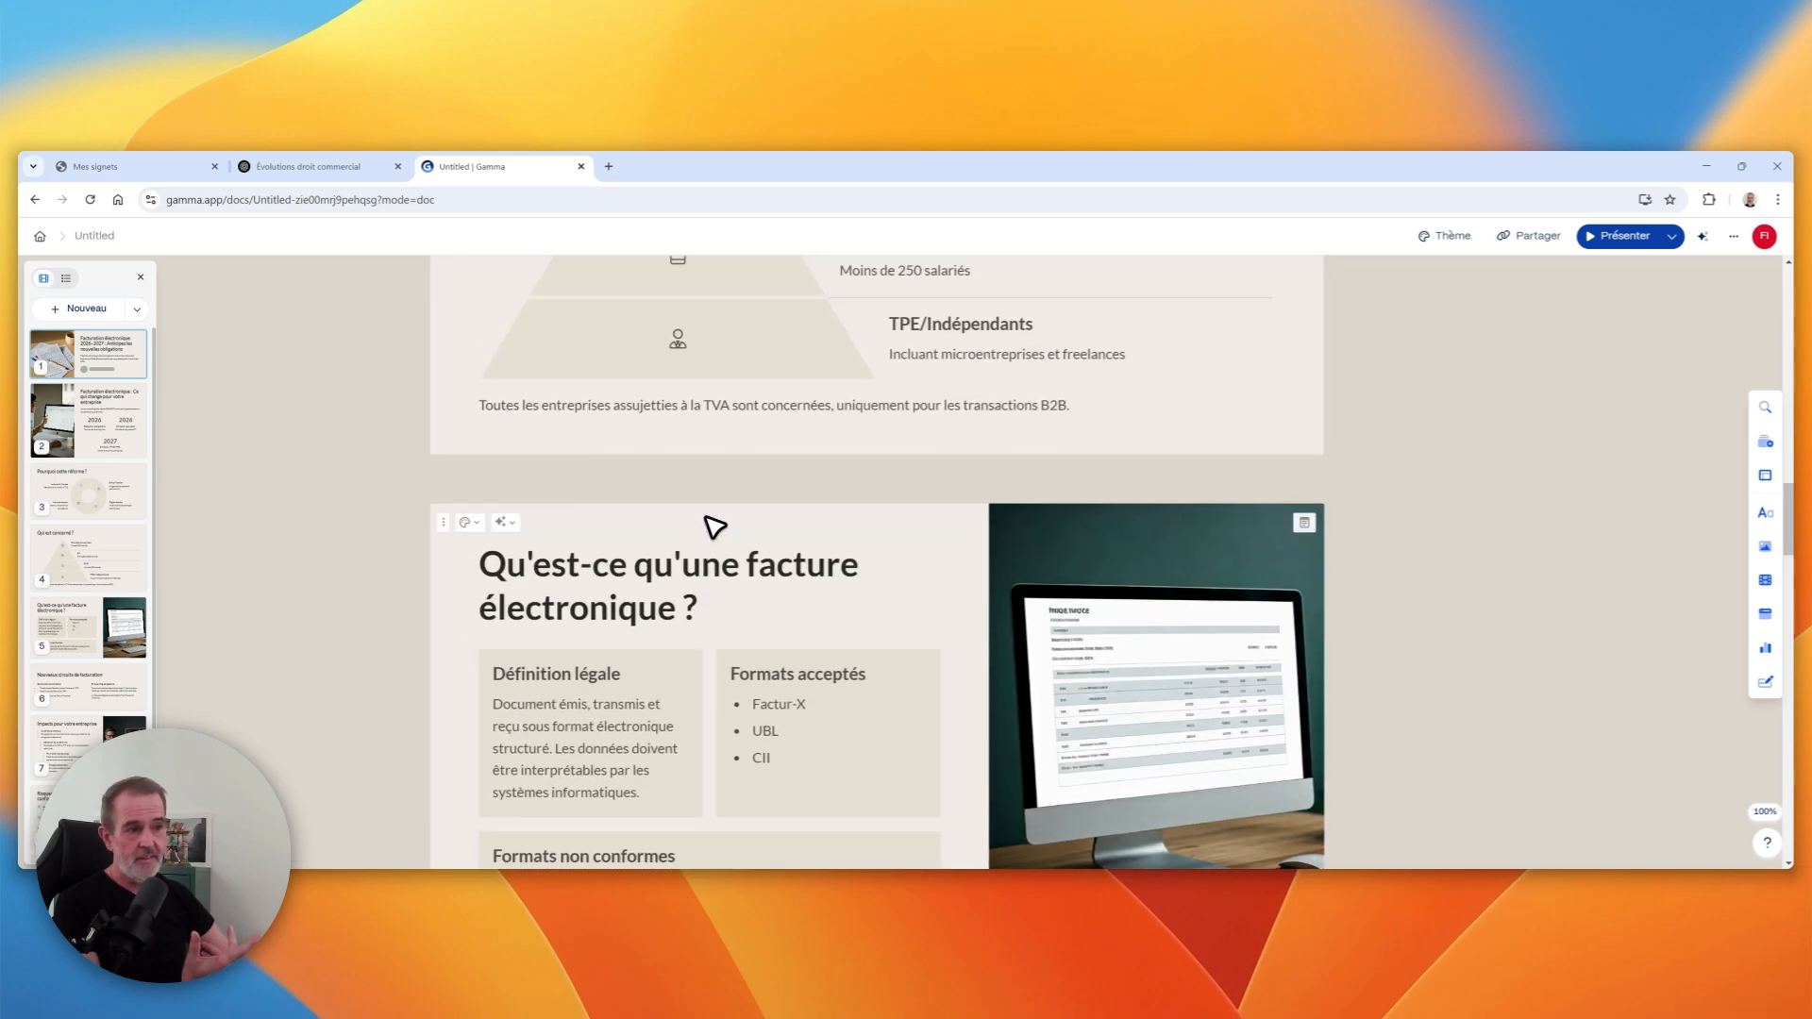
{"action": "scroll", "coordinate": [717, 525], "scroll_direction": "up", "scroll_amount": 9}
{"action": "scroll", "coordinate": [708, 525], "scroll_direction": "up", "scroll_amount": 11}
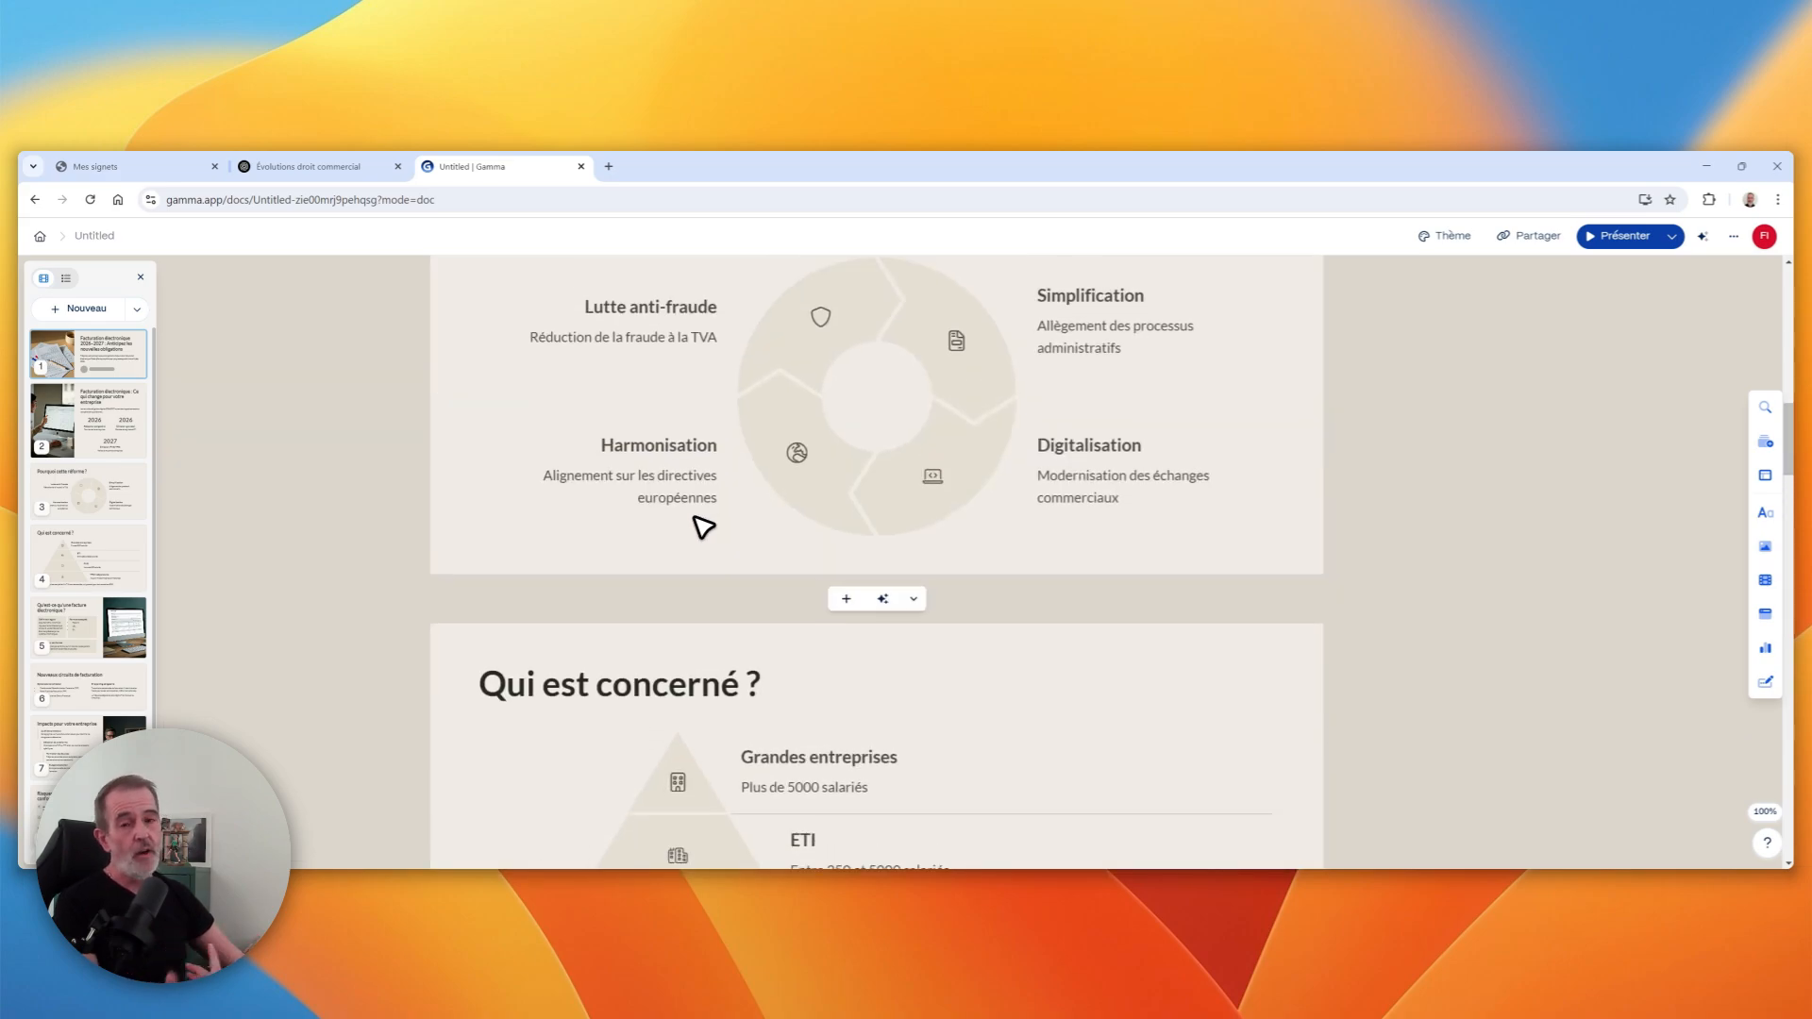